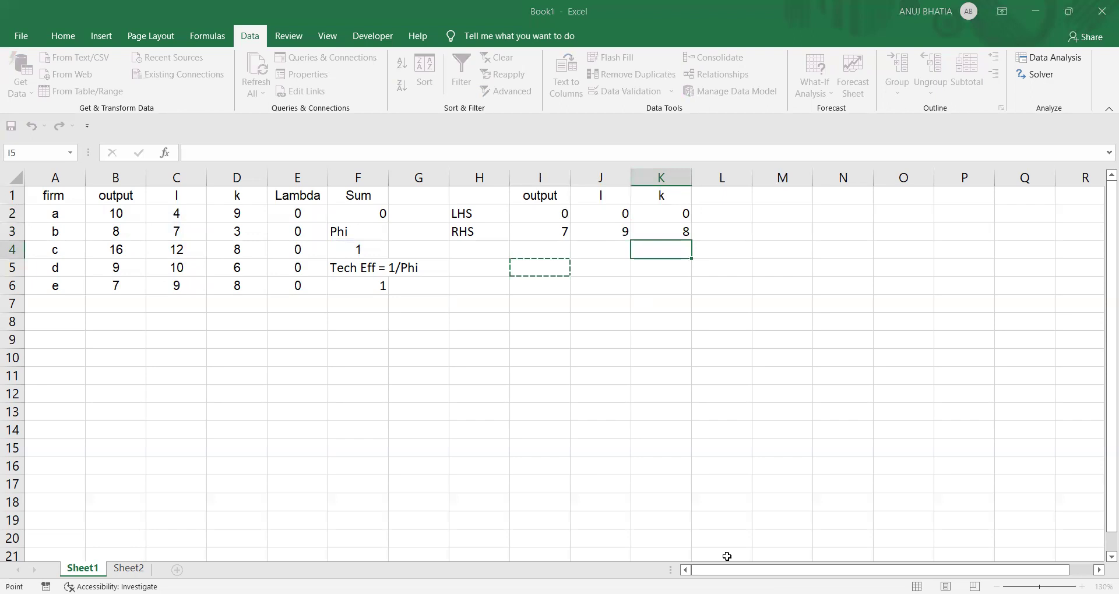
- Check the output-oriented DEA model in PowerPoint and set Phi in F4 as the Solver objective in Excel
key(alt+Tab)
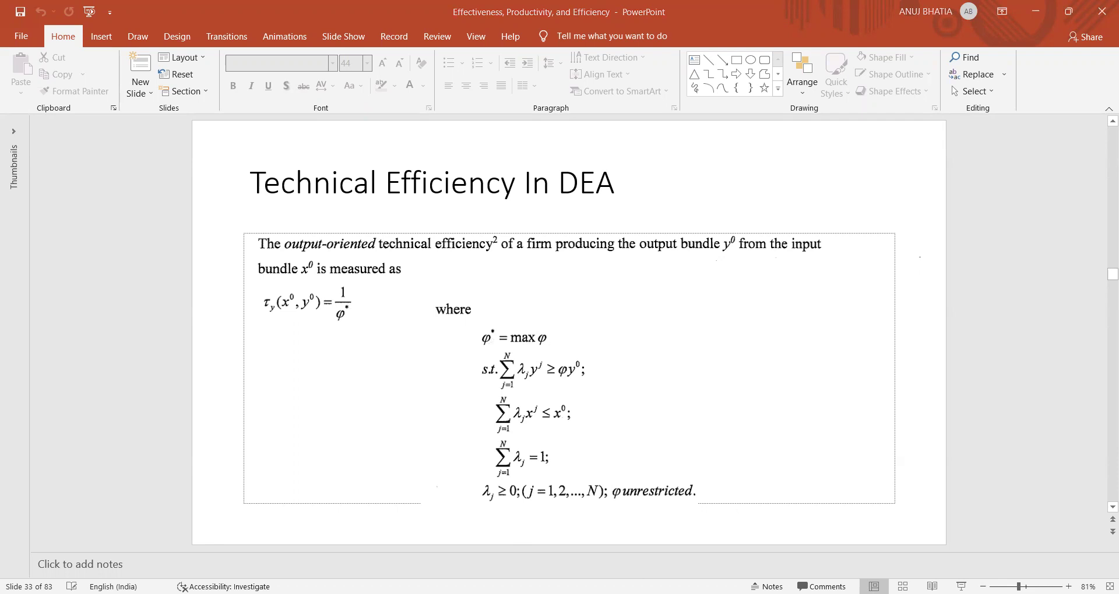
key(alt+Tab)
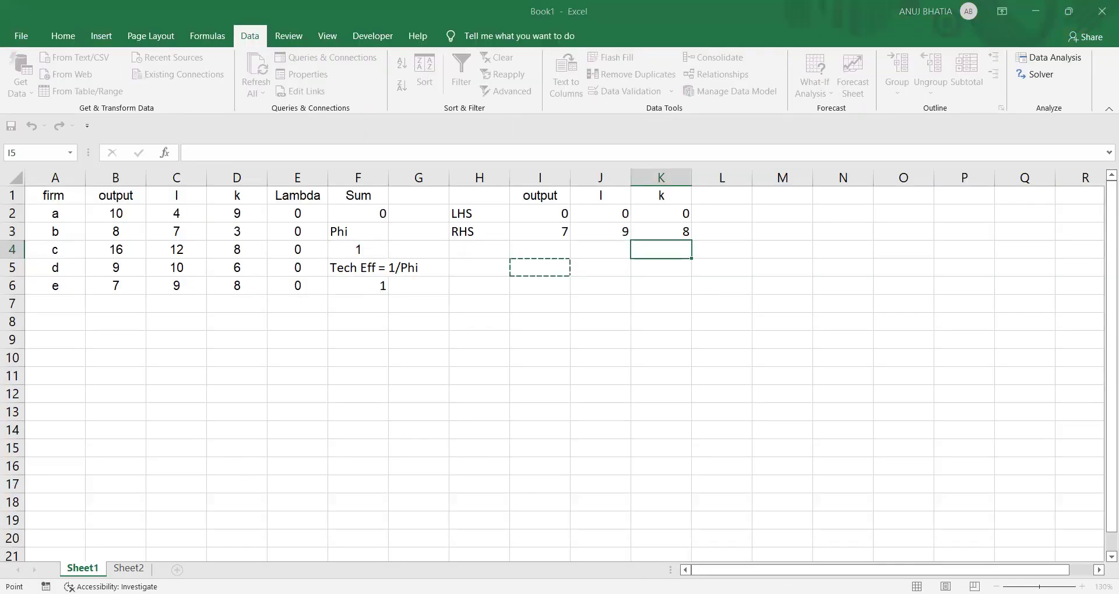
click(346, 249)
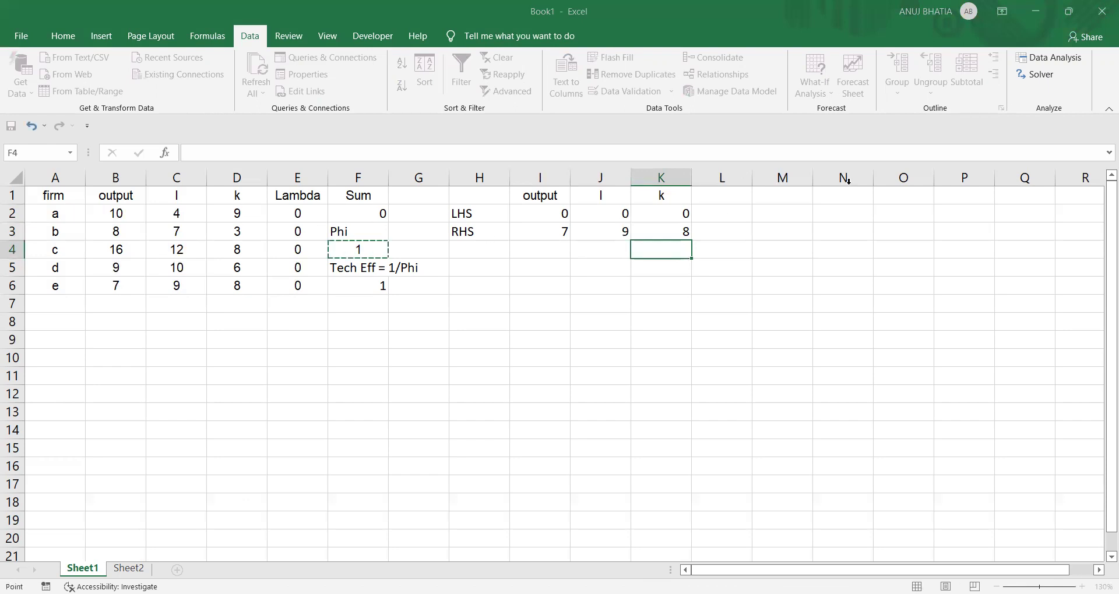
click(1103, 109)
- Set the Solver's changing variable cells to the lambdas in E2:E6 and Phi in F4
click(309, 214)
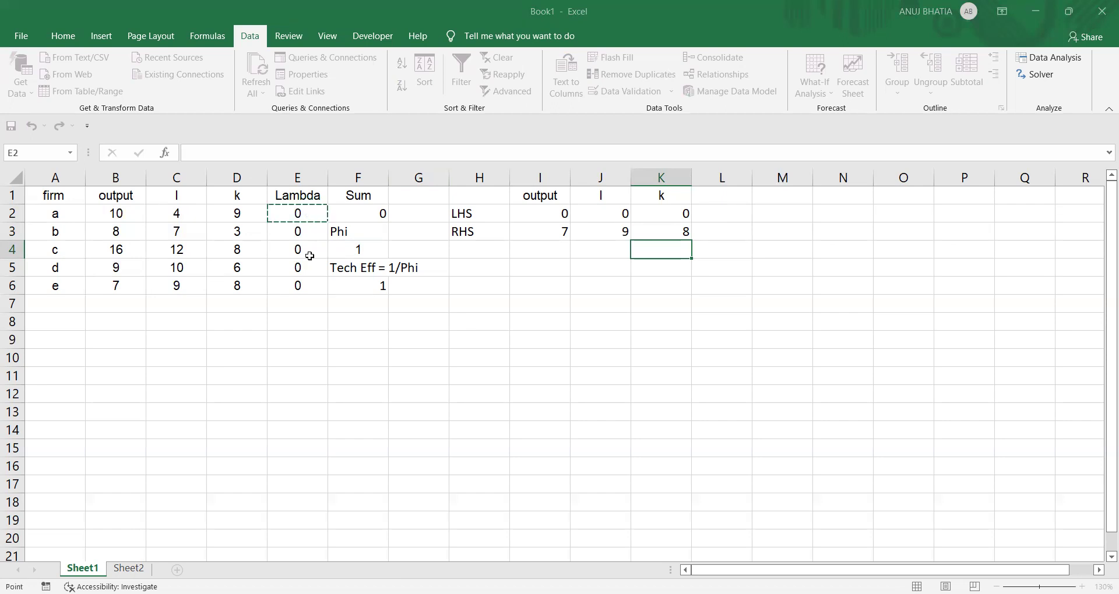
shift+click(309, 282)
key(Return)
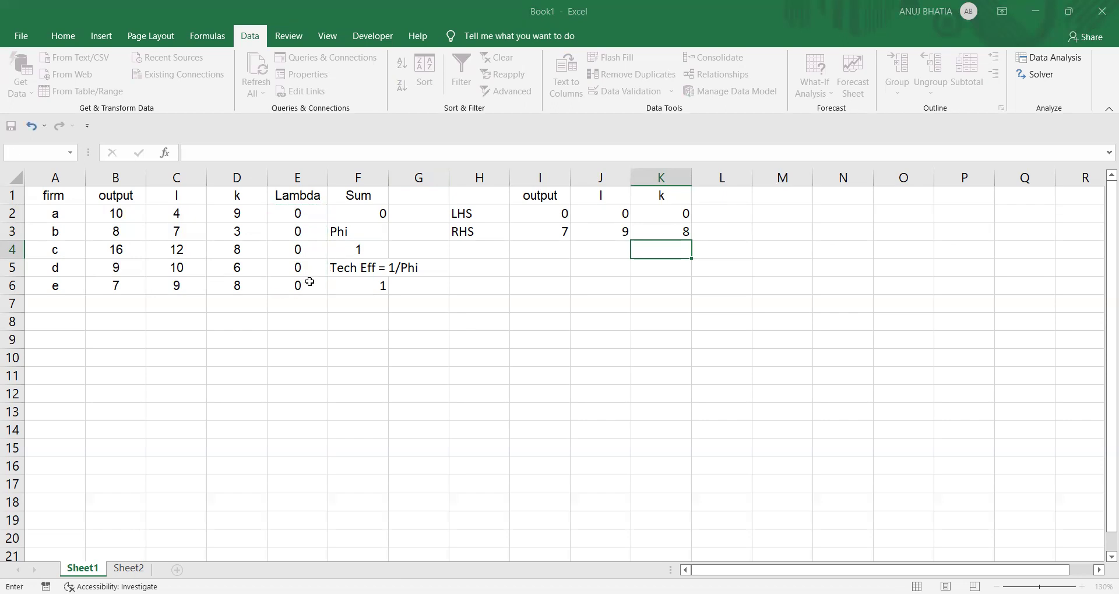
click(364, 252)
click(532, 251)
- Check the PowerPoint model and add the Solver output constraint requiring I2 to be at least I3
key(alt+Tab)
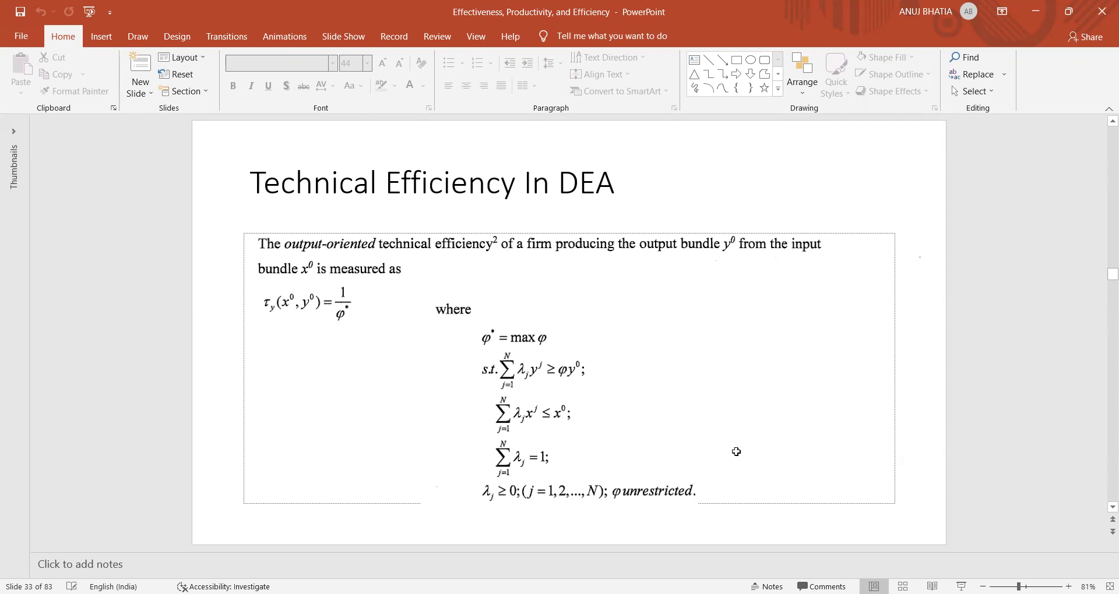
key(alt+Tab)
click(530, 215)
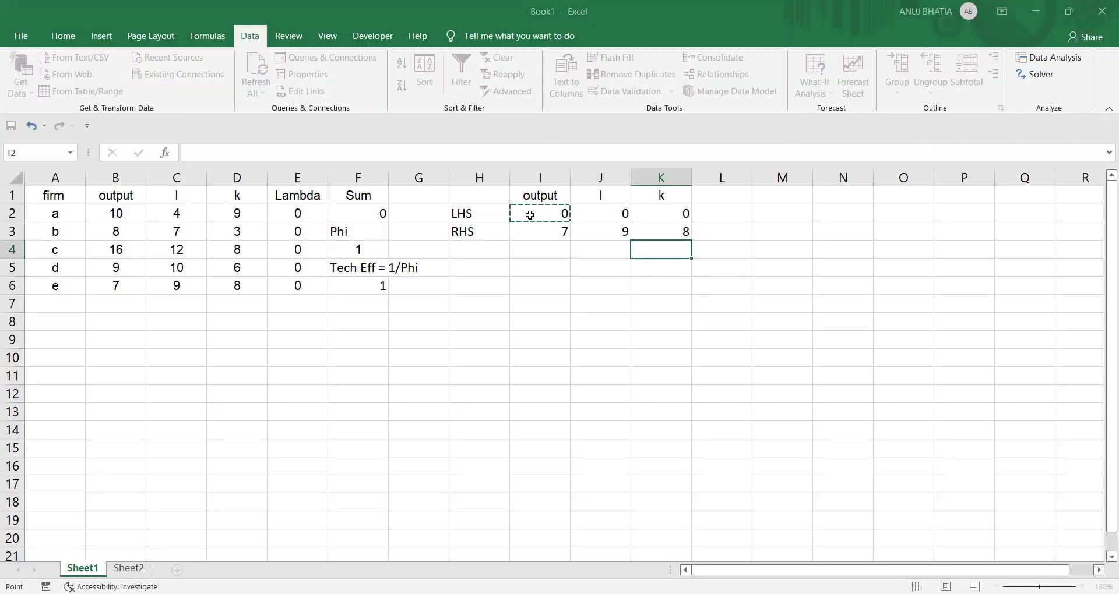
click(695, 231)
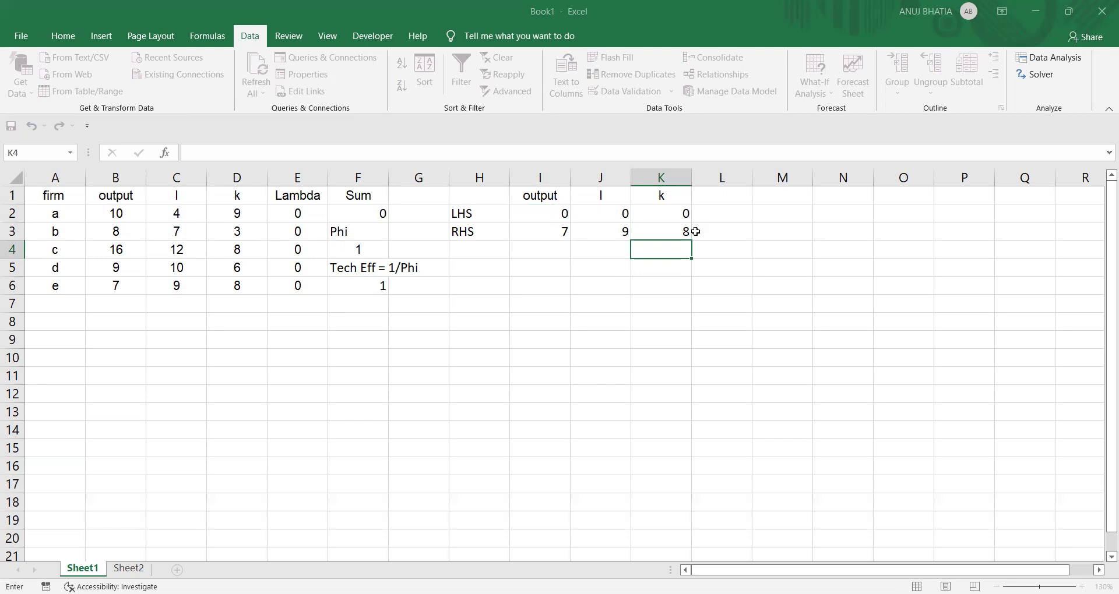
click(544, 236)
click(637, 249)
- Check the PowerPoint model and add the Solver input constraint requiring J2:K2 to be at most J3:K3
key(alt+Tab)
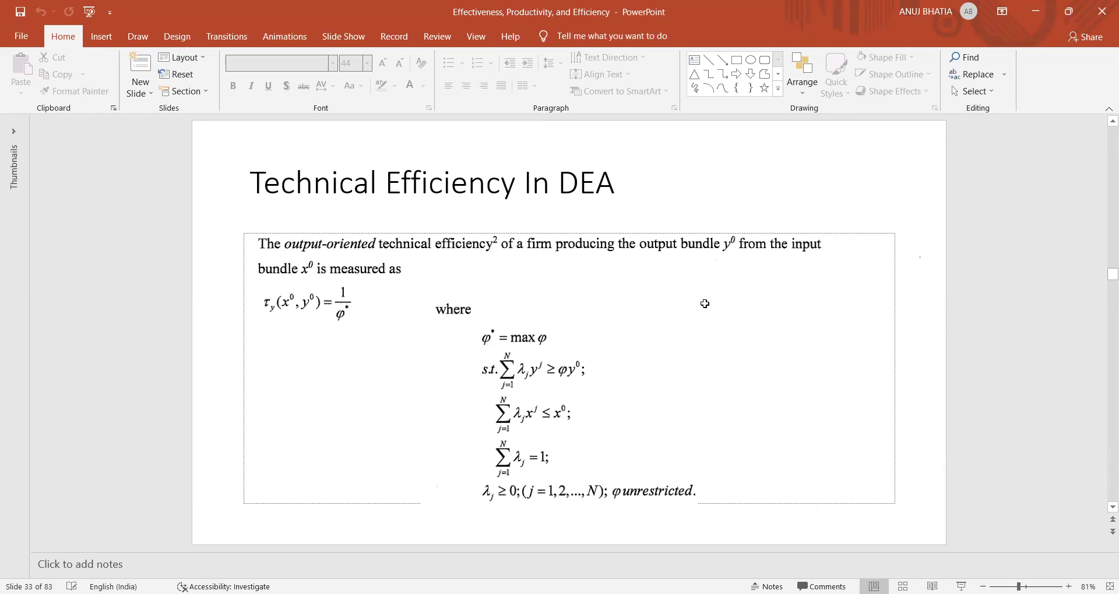
key(alt+Tab)
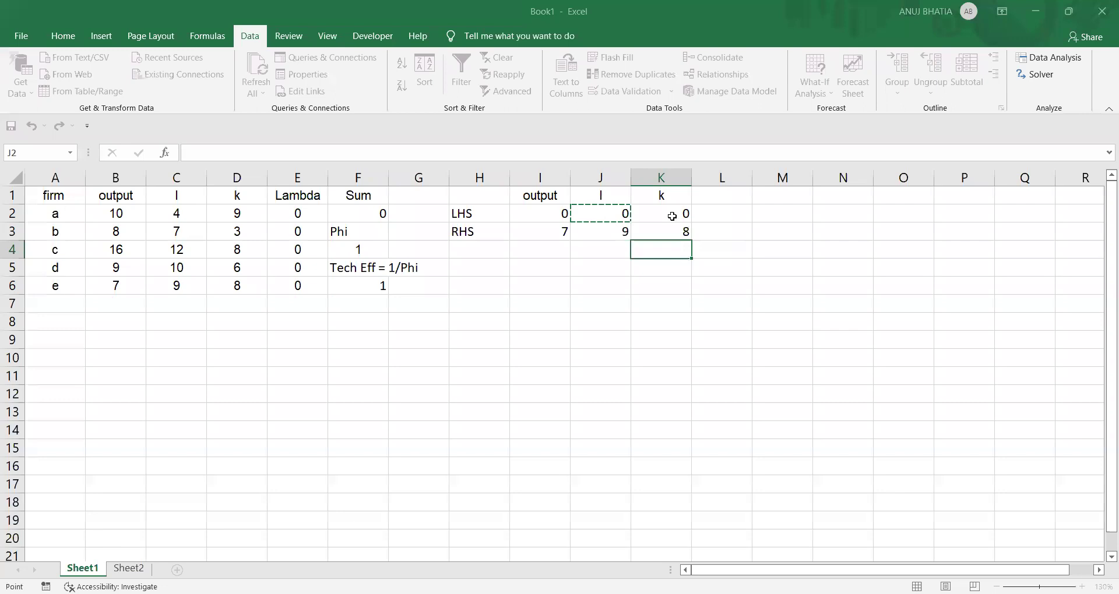
drag(608, 215, 671, 216)
click(619, 232)
drag(619, 232, 663, 234)
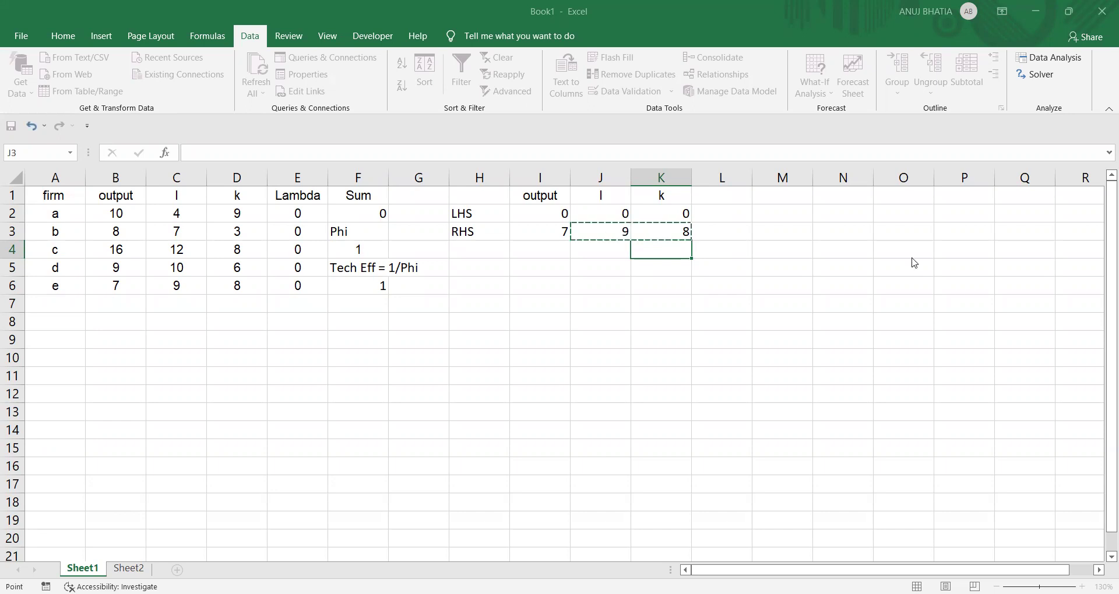
click(914, 263)
- Check the PowerPoint model and add the Solver constraint that the lambda sum in F2 equals 1
key(alt+Tab)
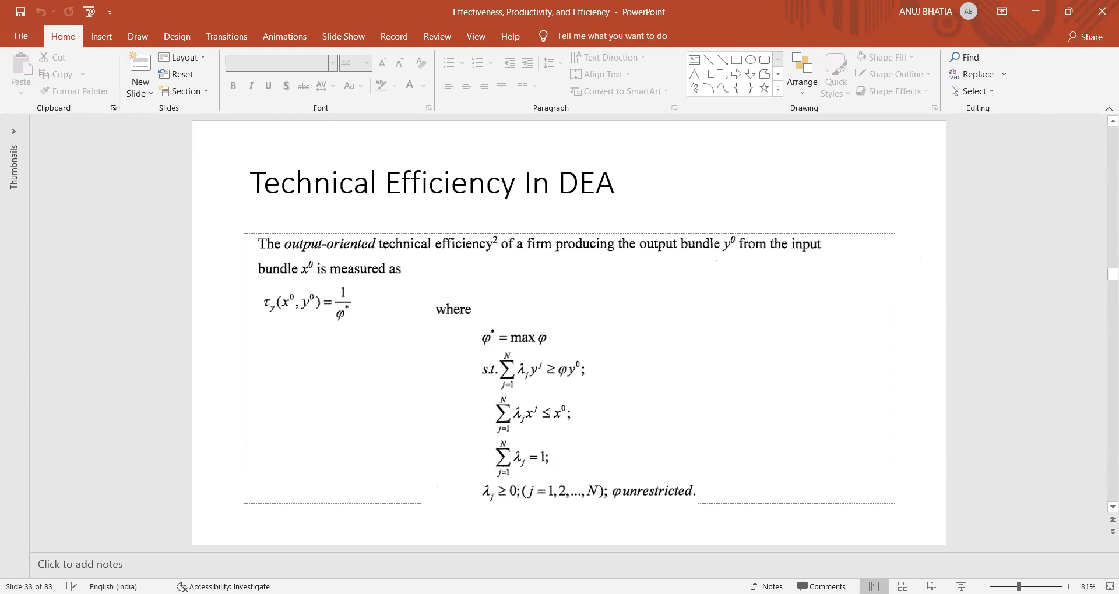
key(alt+Tab)
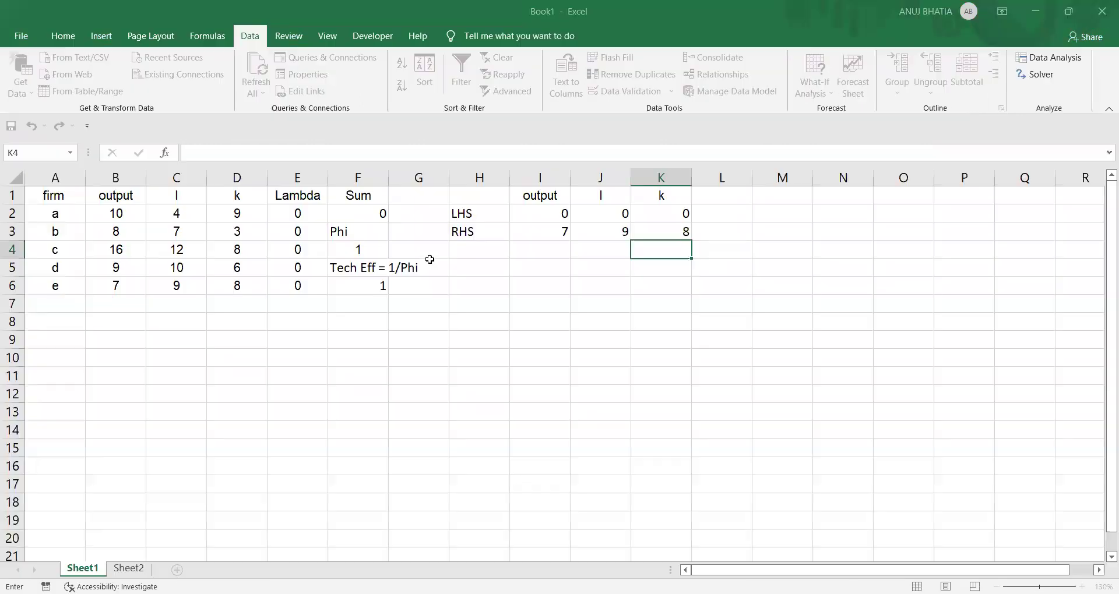
click(360, 217)
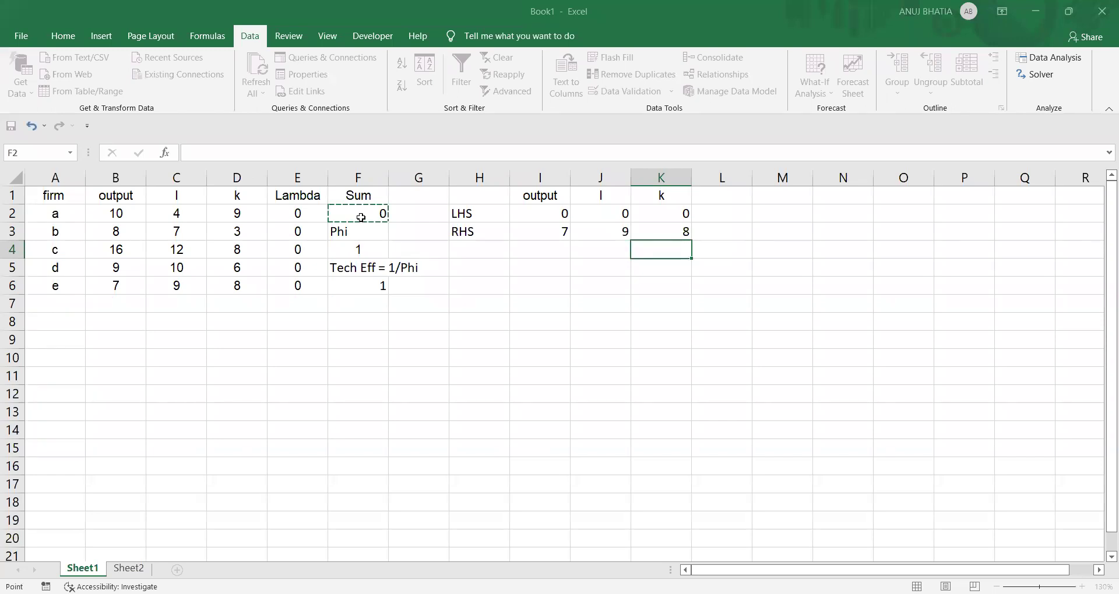
click(680, 233)
click(680, 234)
click(679, 234)
- Solve the model for firm e and keep the Solver solution
key(Left)
key(Left)
key(Left)
key(Left)
key(Left)
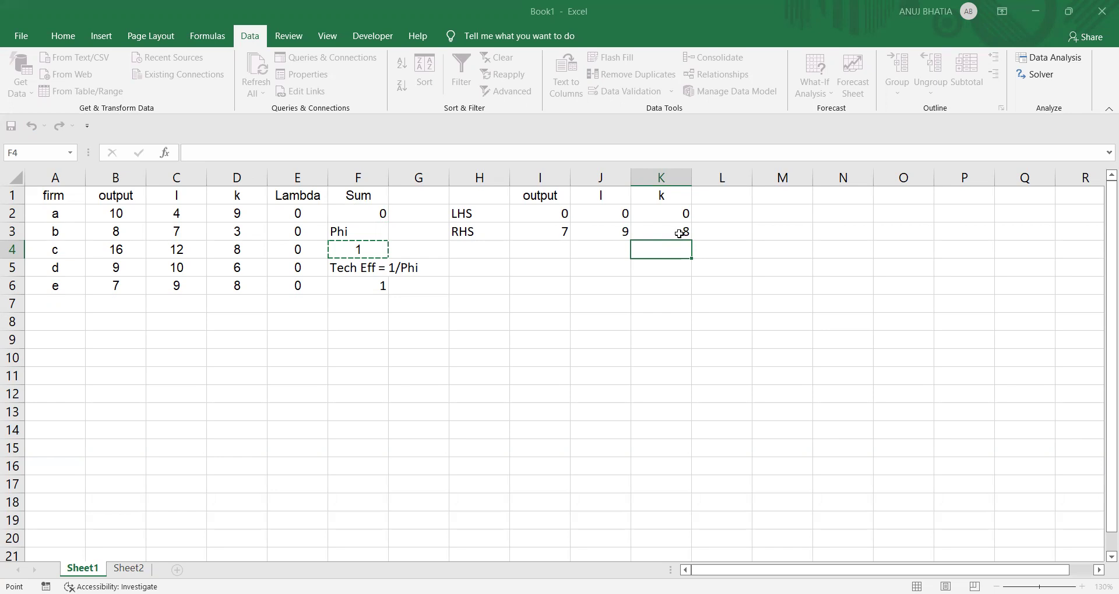
key(Escape)
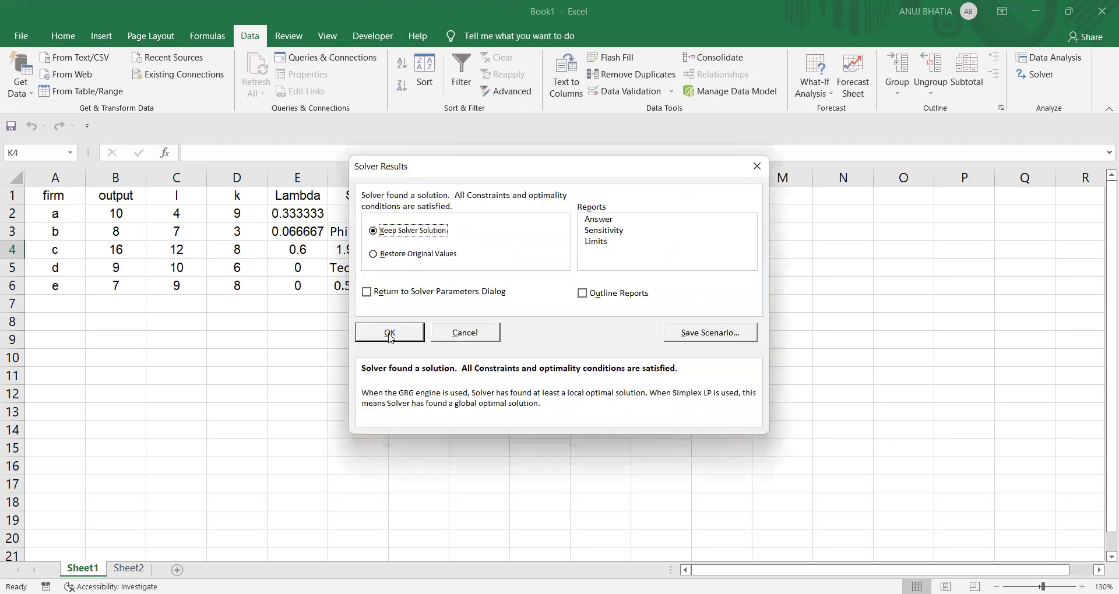
click(387, 327)
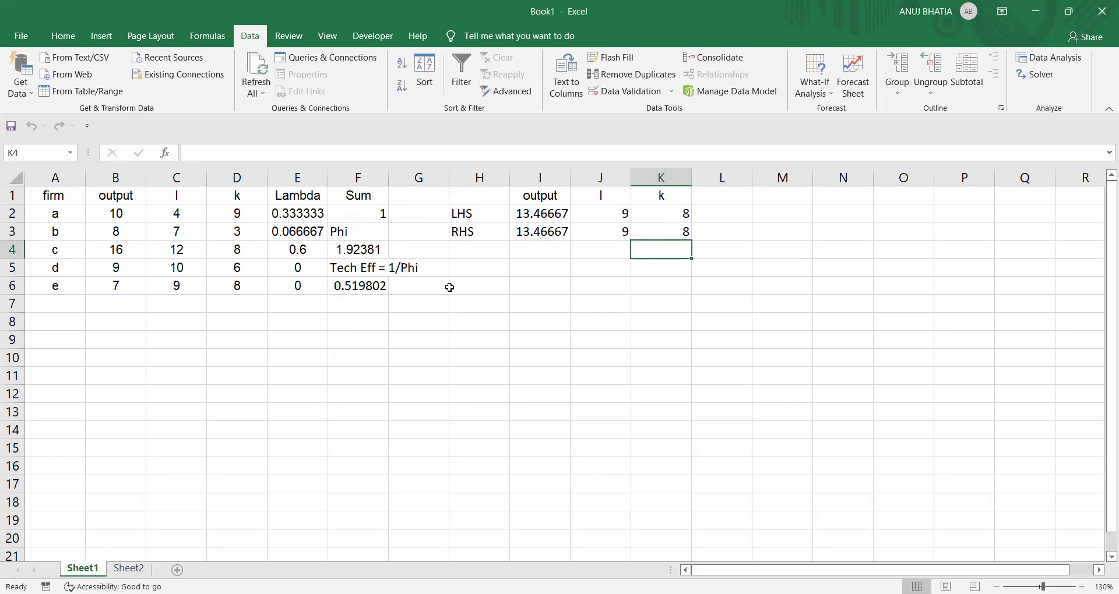
- Examine the solved Phi in F4, the technical efficiency in F6 and the lambda of firm c in E4
click(355, 252)
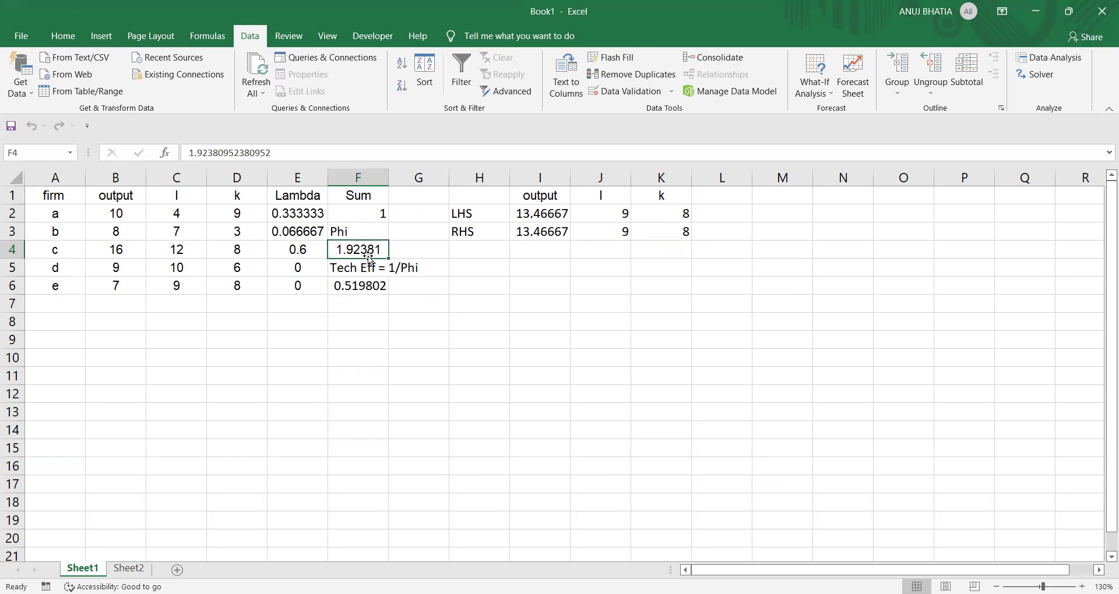
click(374, 288)
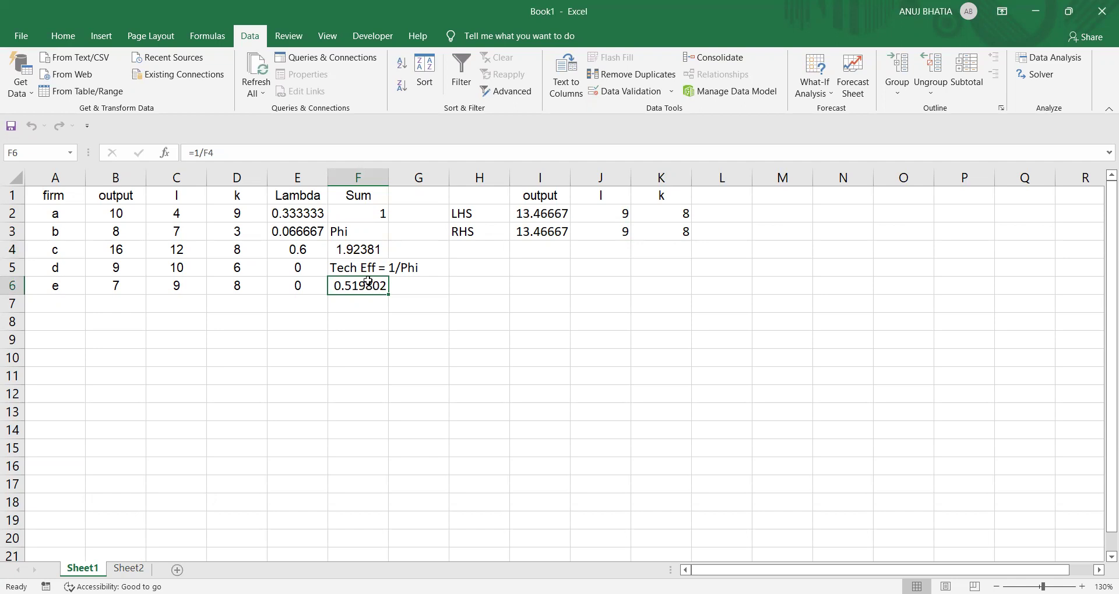
click(369, 249)
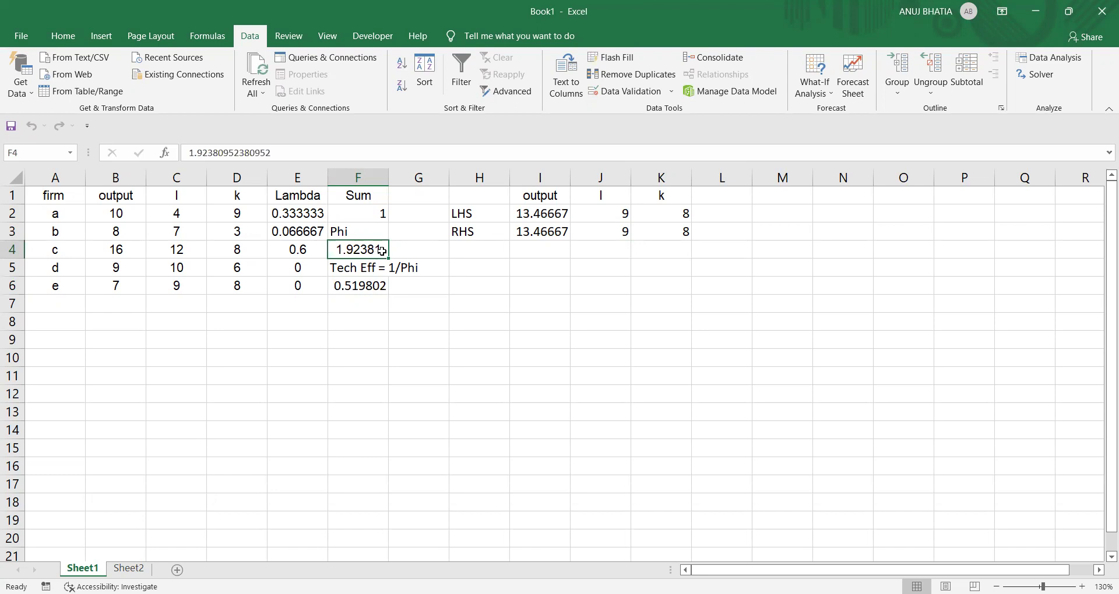
click(373, 283)
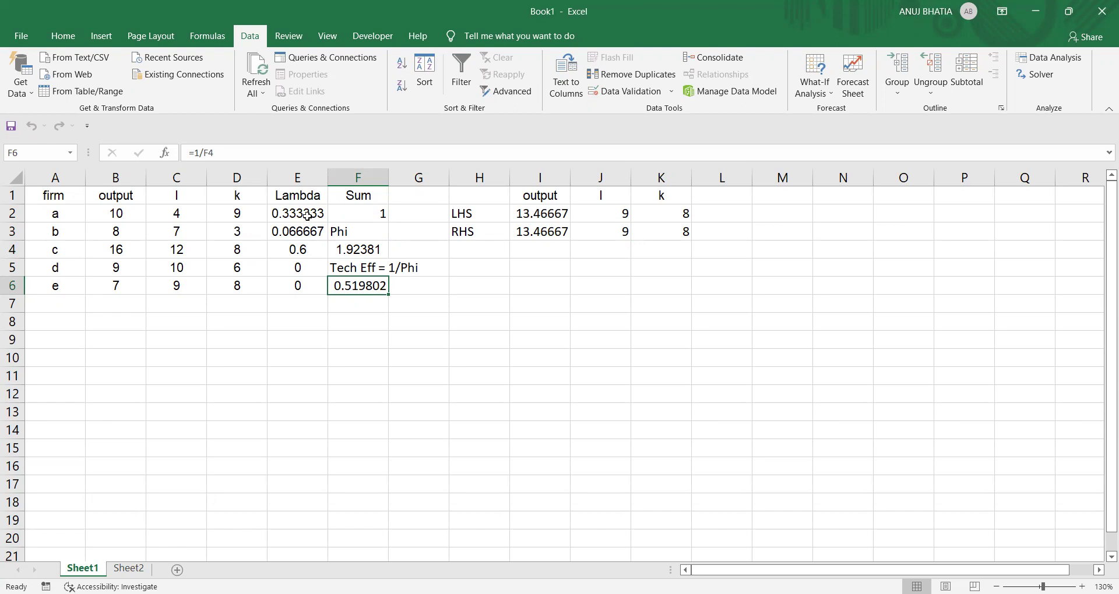
click(307, 250)
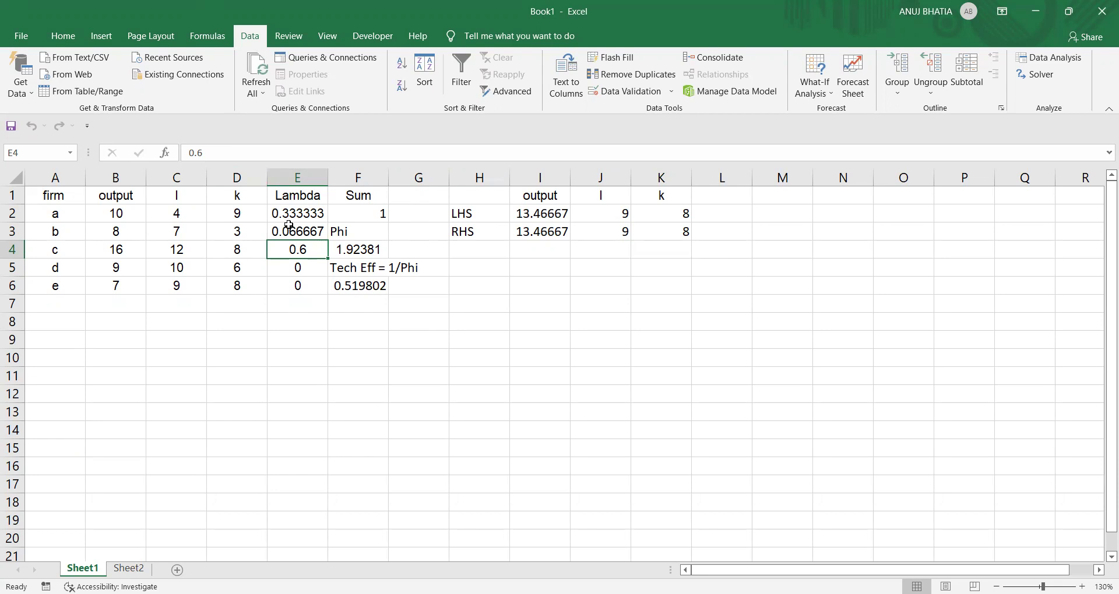
- Check the PowerPoint model, rerun Solver without the constraint that the lambdas sum to 1, and keep the solution
click(1041, 76)
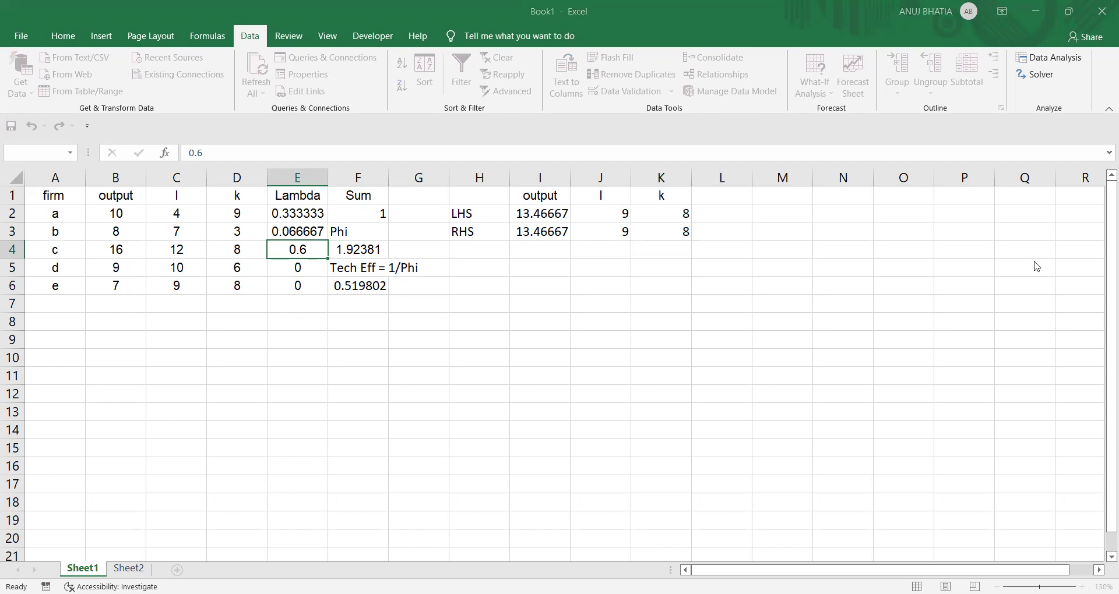
key(Right)
key(alt+Tab)
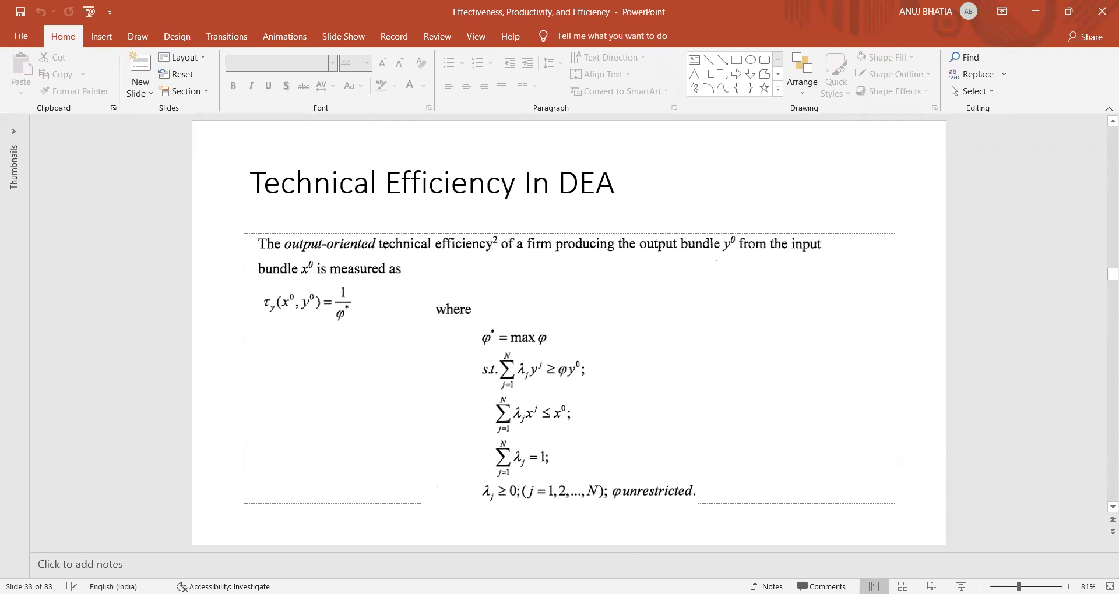
key(alt+Tab)
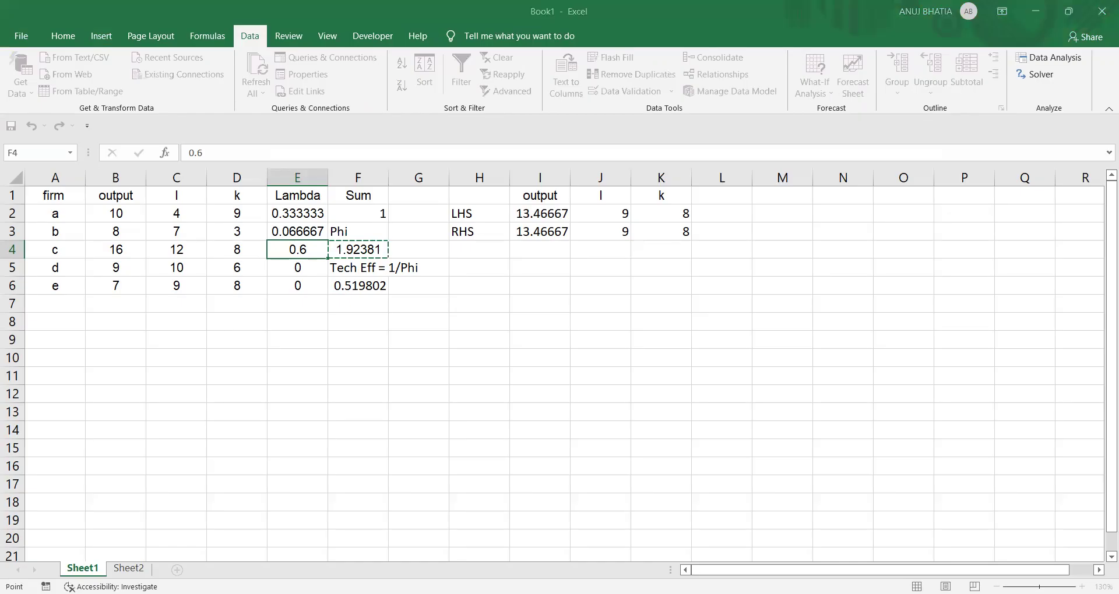
key(Escape)
click(381, 334)
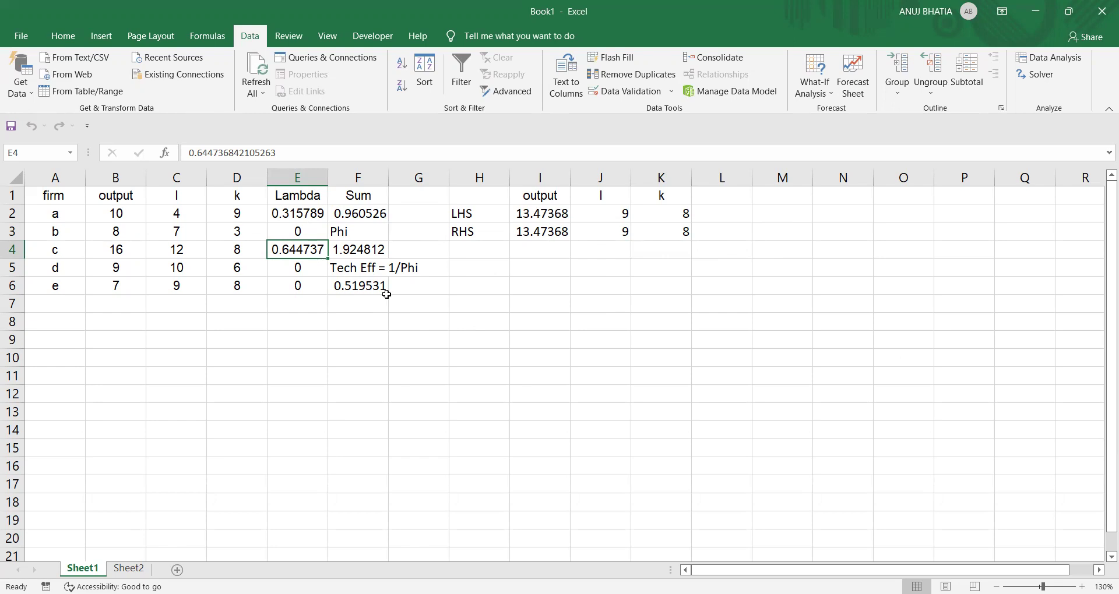
- Copy the firm, output, l and k data in A1:D6 of Sheet1 into Sheet2 starting at A1
drag(55, 199, 221, 286)
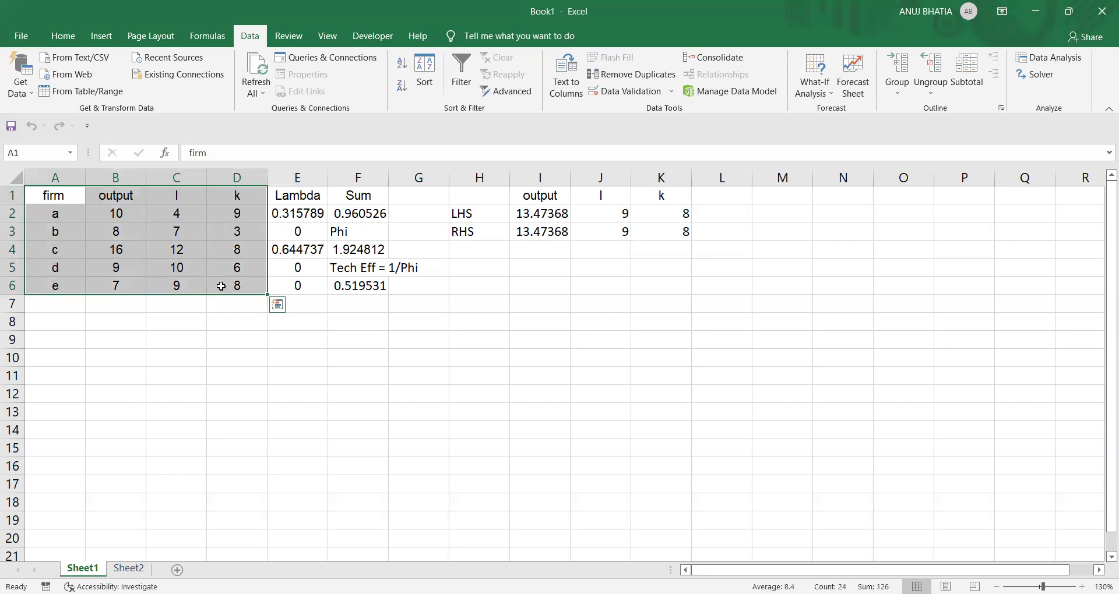
key(ctrl+c)
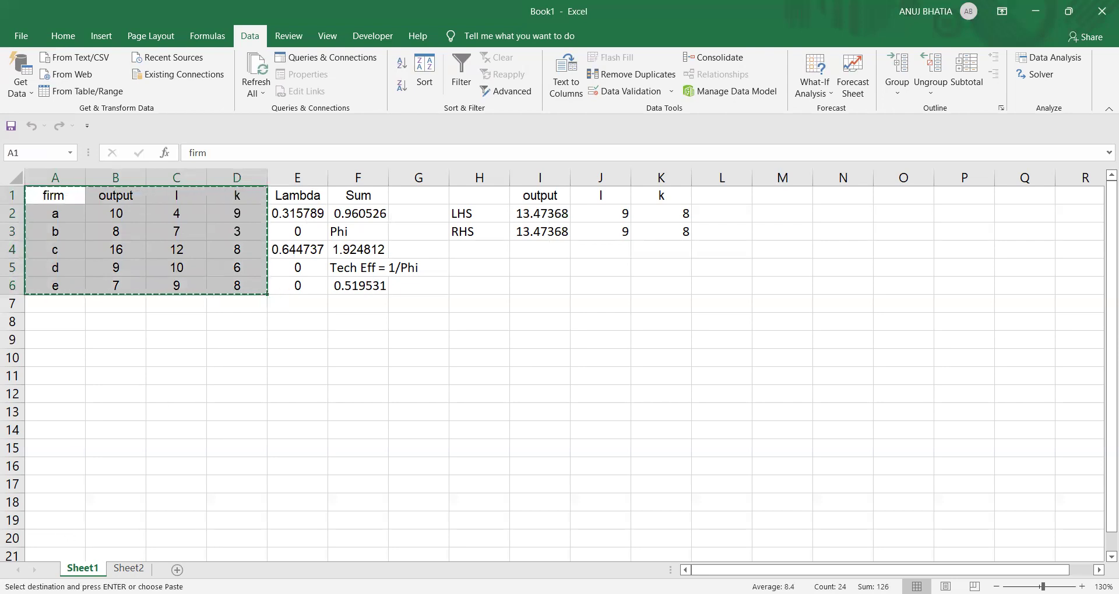
drag(51, 194, 235, 285)
click(129, 568)
key(ctrl+v)
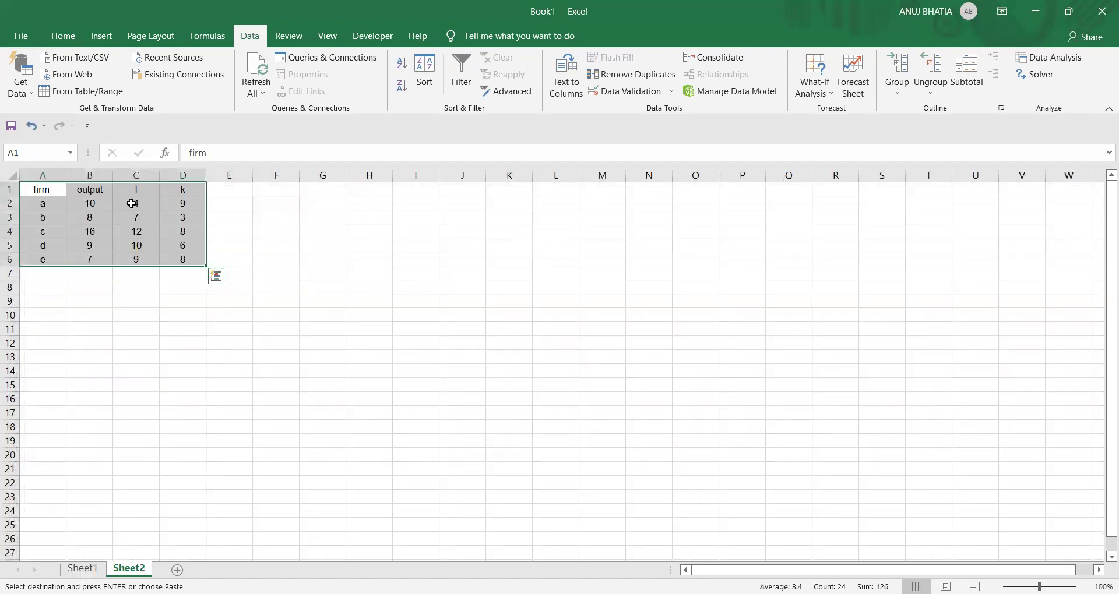
- Start a heading beginning with "L" in E1 of Sheet2 and view the Input Oriented TE slide in PowerPoint
scroll(132, 203, up, 3)
scroll(131, 202, up, 1)
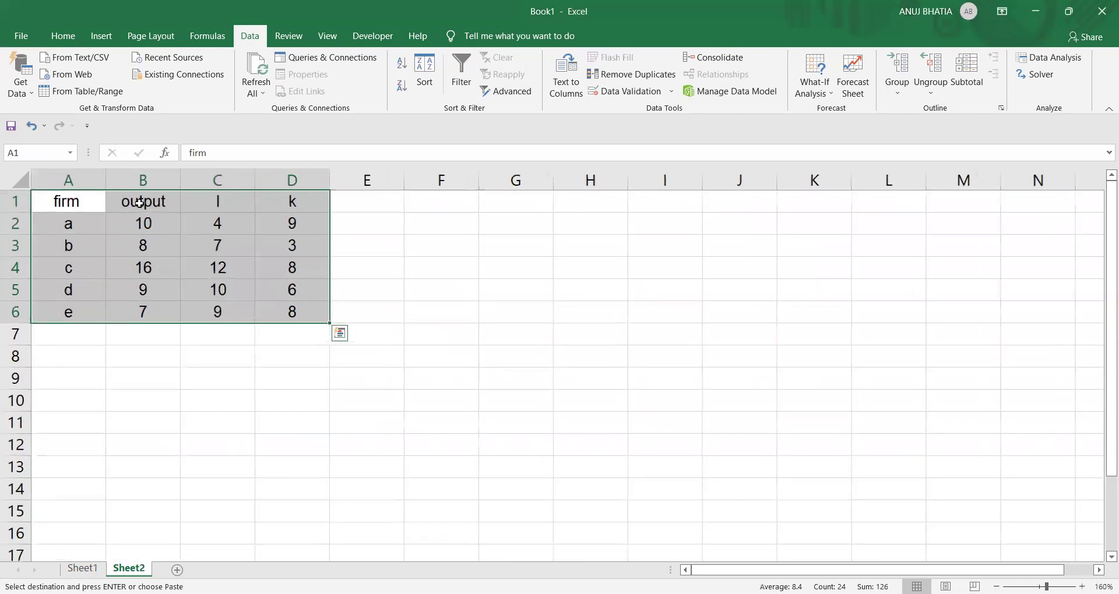
click(367, 202)
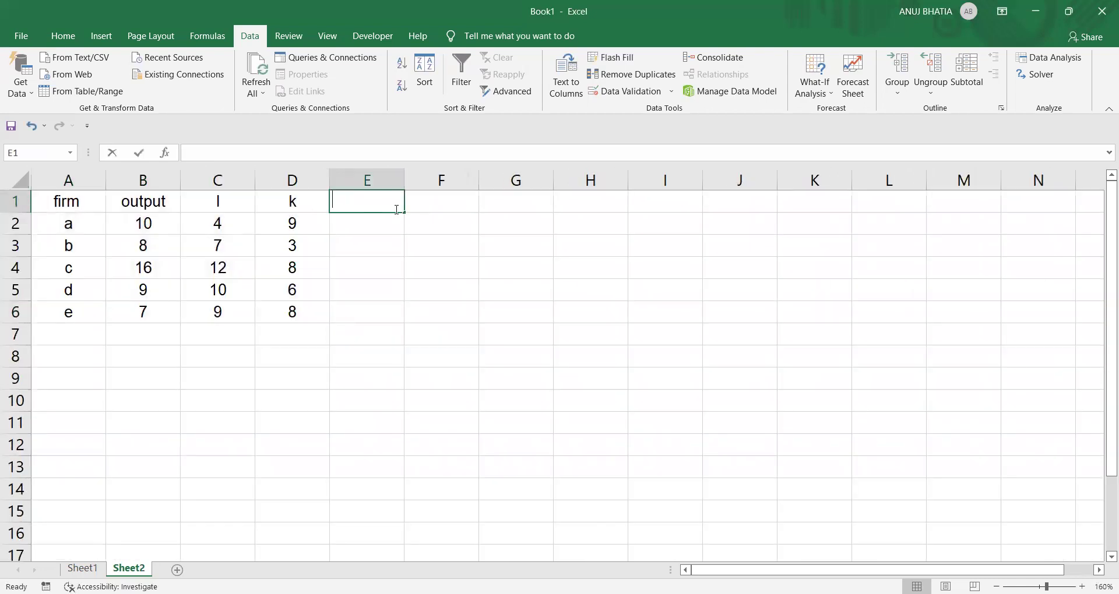
text(L)
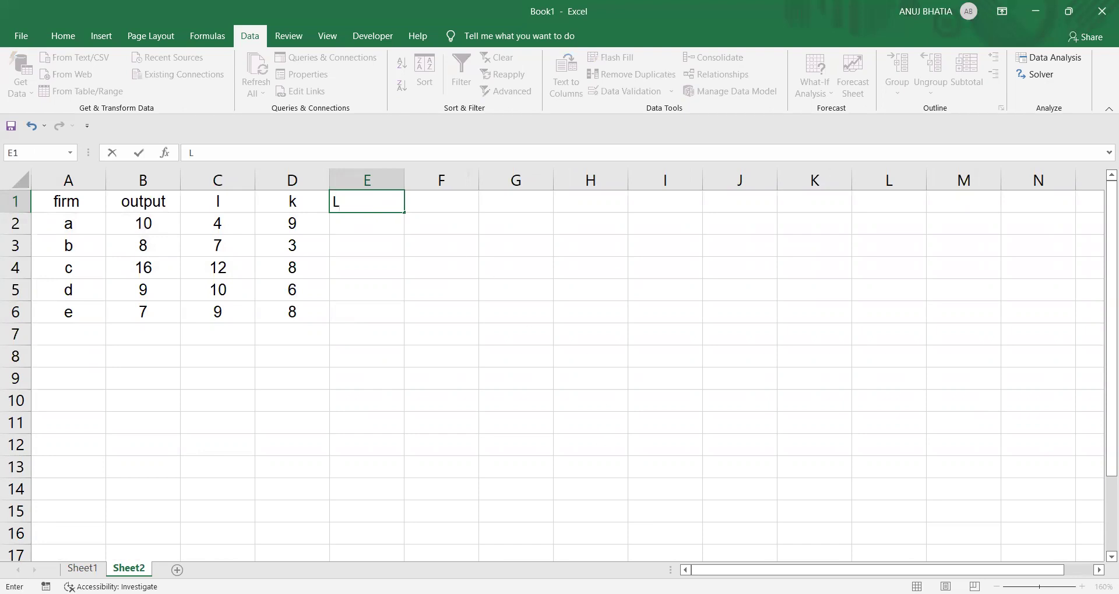
key(alt+Tab)
scroll(652, 477, down, 1)
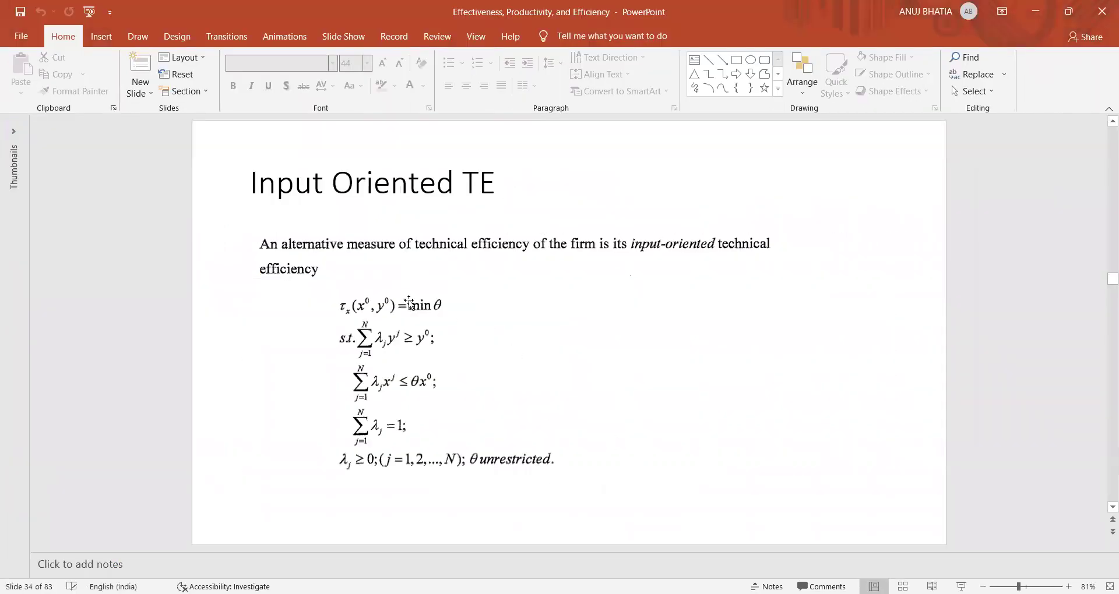
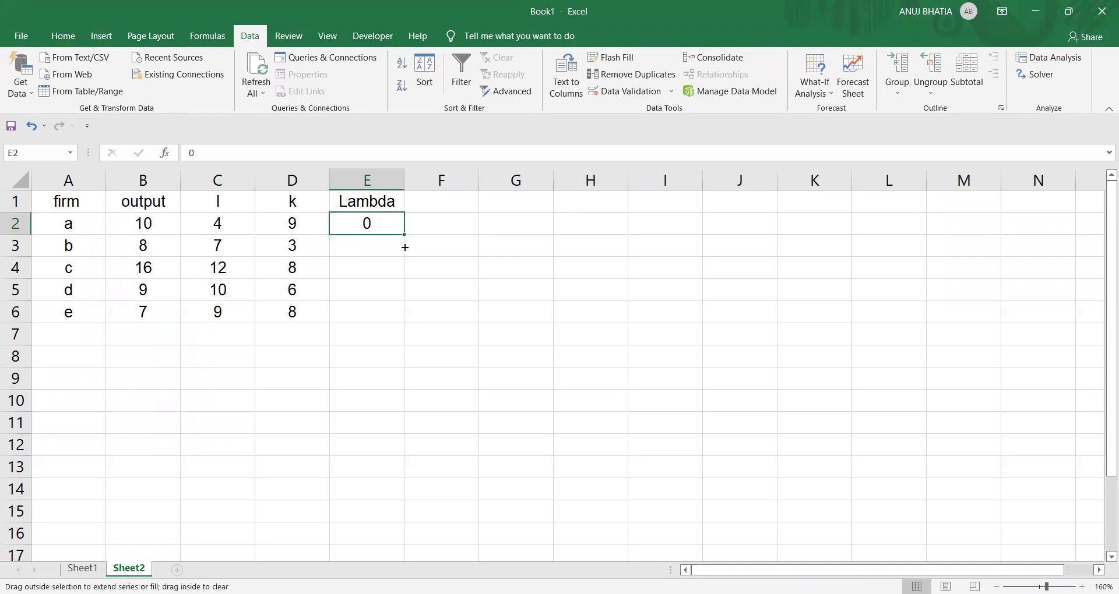
- Fill the 0 in E2 down to E6, and total the lambdas with =SUM(E2:E6) in F2 under the heading "sum"
drag(411, 319, 412, 318)
click(432, 204)
text(sum)
key(Return)
text(=)
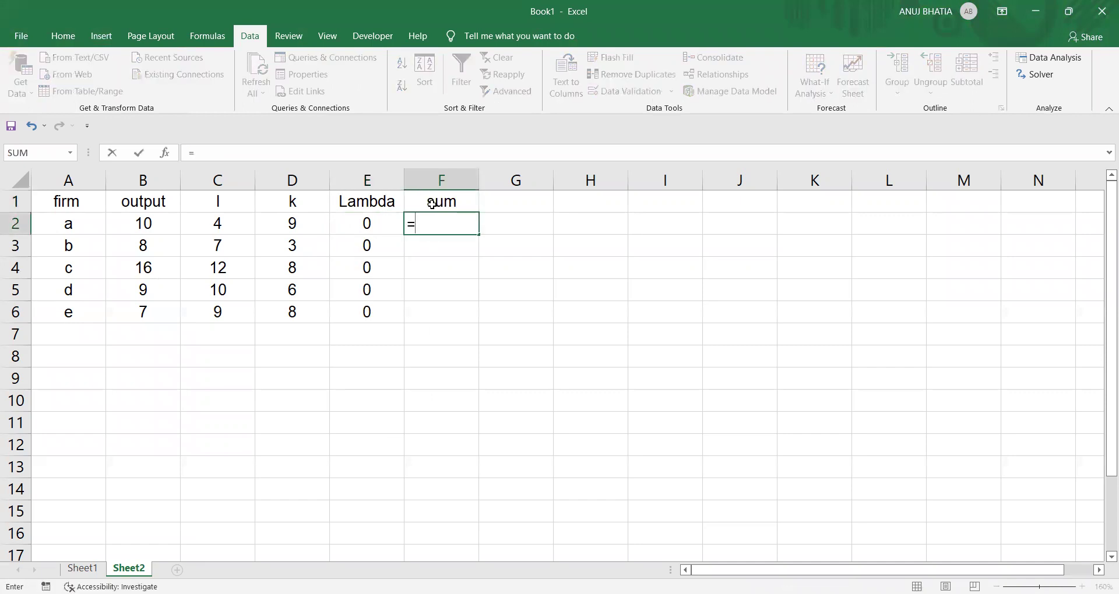
text(SUM()
drag(388, 226, 384, 306)
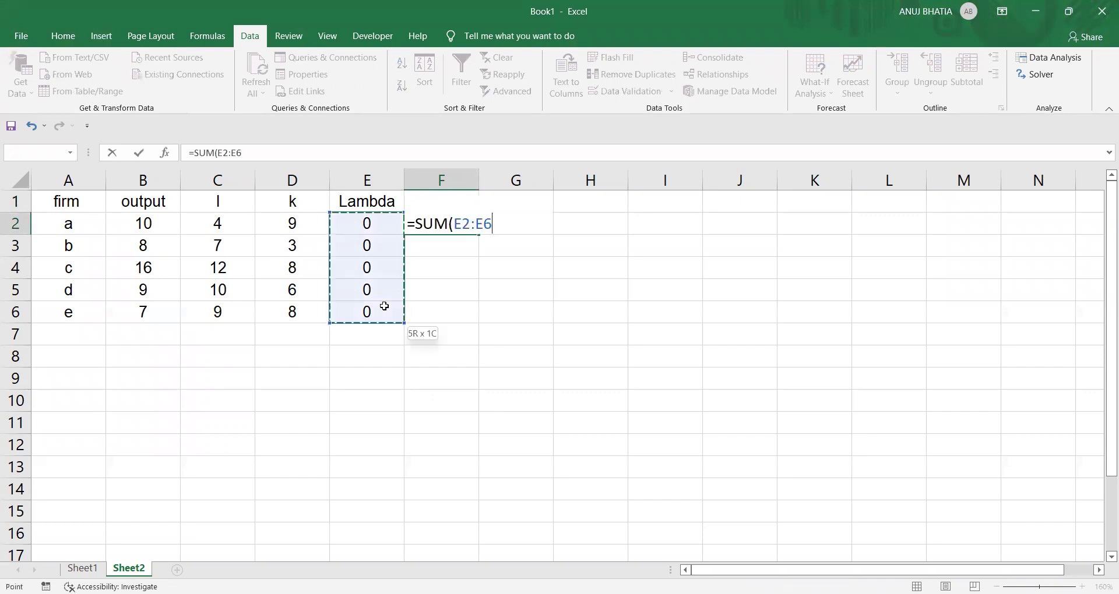
text())
key(Return)
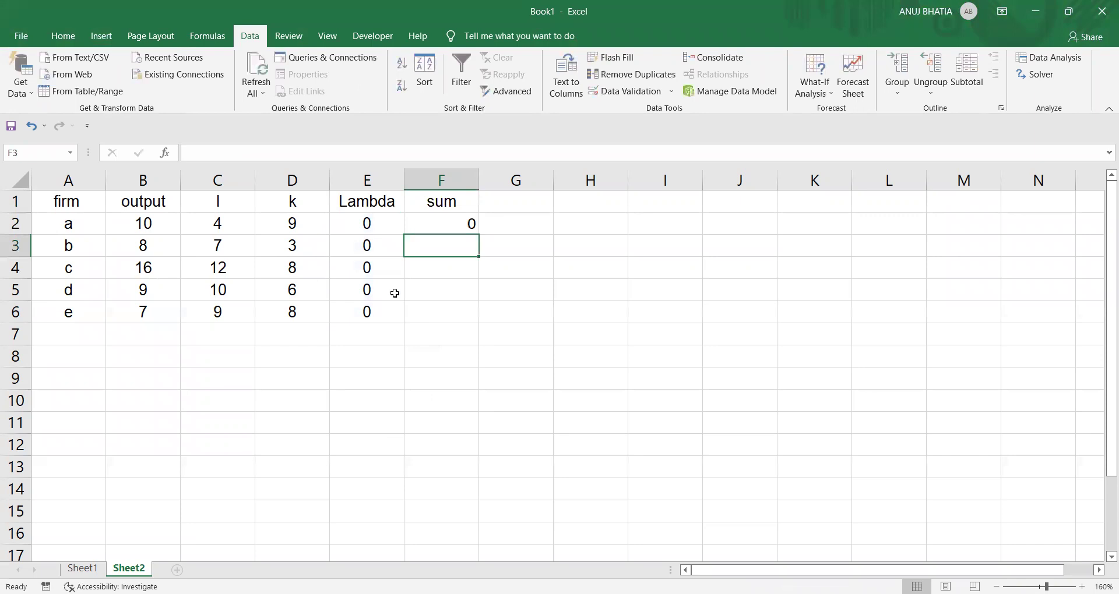
- Label F3 as "Theta = TE" and enter 0 in F4 as the starting value
text(Theta = TE)
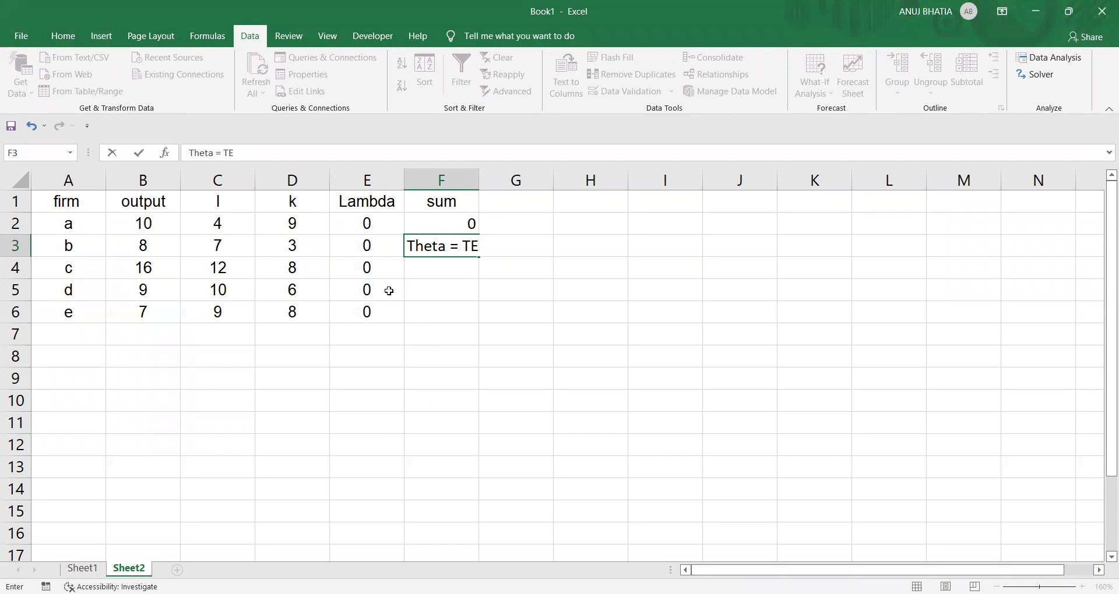
key(Return)
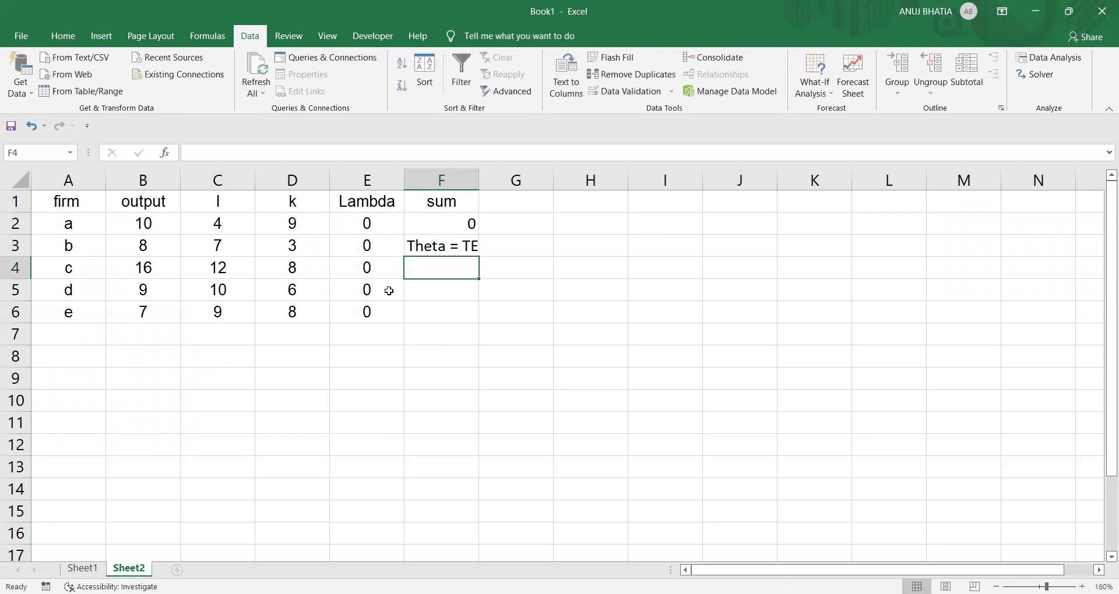
text(0)
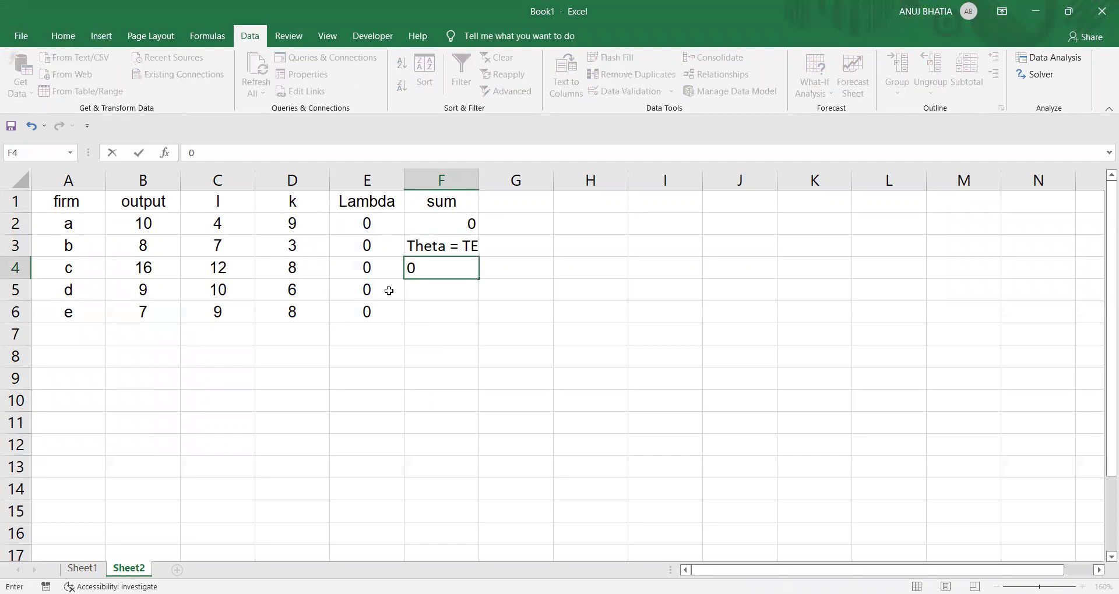
key(Return)
key(Right)
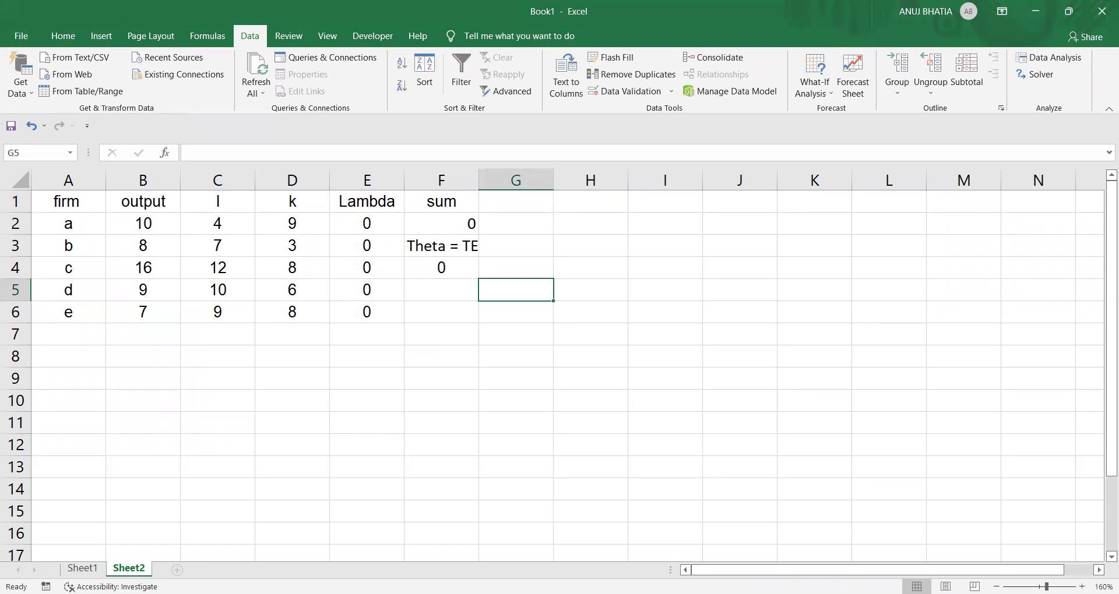
- Check the Input Oriented TE slide in PowerPoint, and copy the output, l and k headings from B1:D1 of Sheet2 to H1:J1
key(alt+Tab)
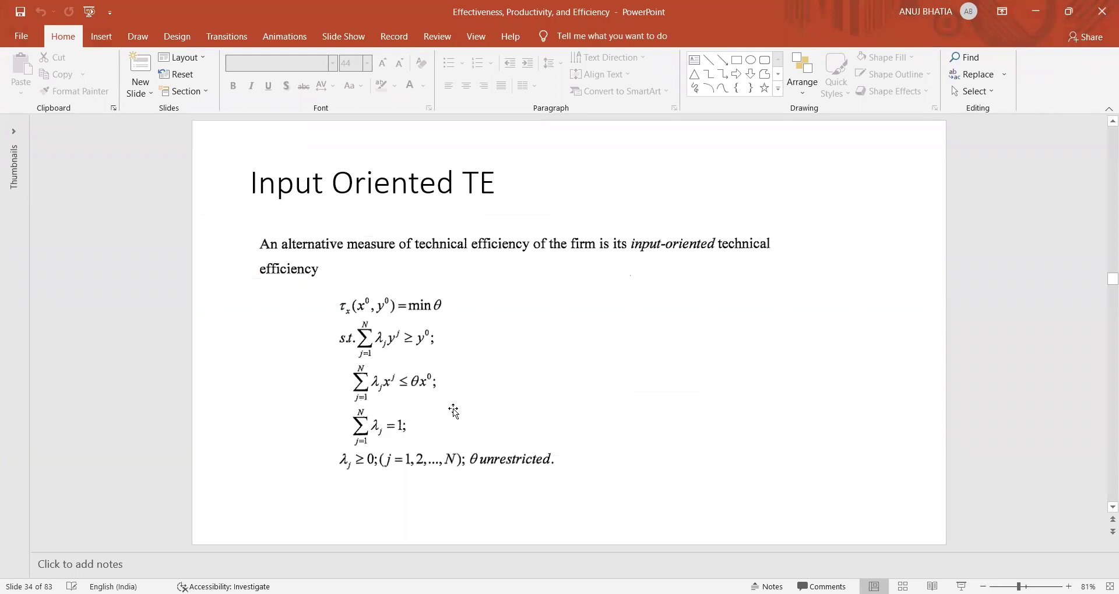
key(alt+Tab)
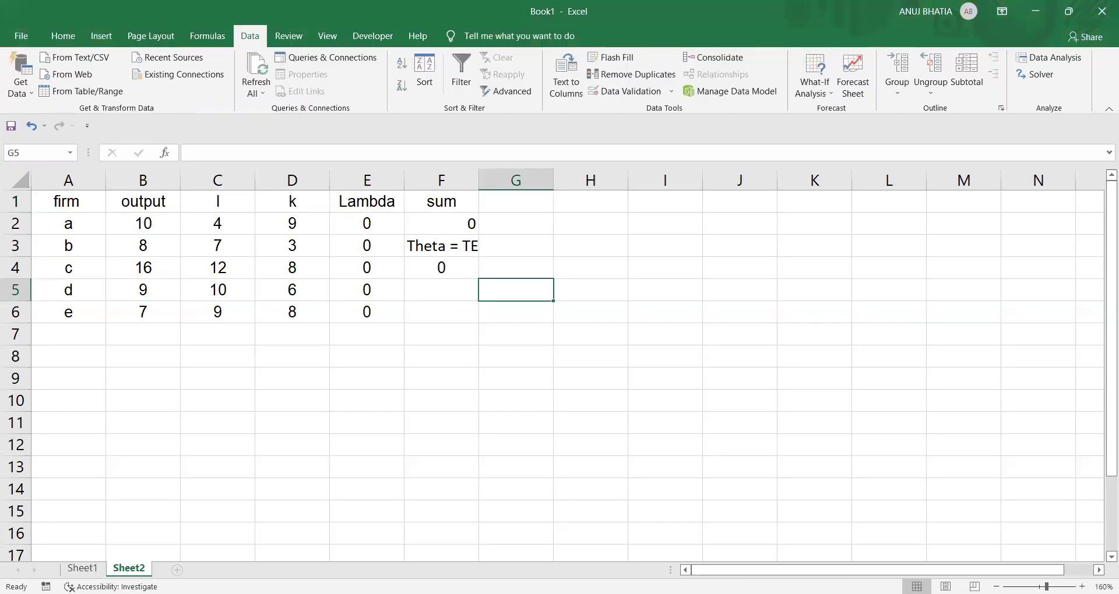
drag(144, 208, 272, 203)
key(ctrl+c)
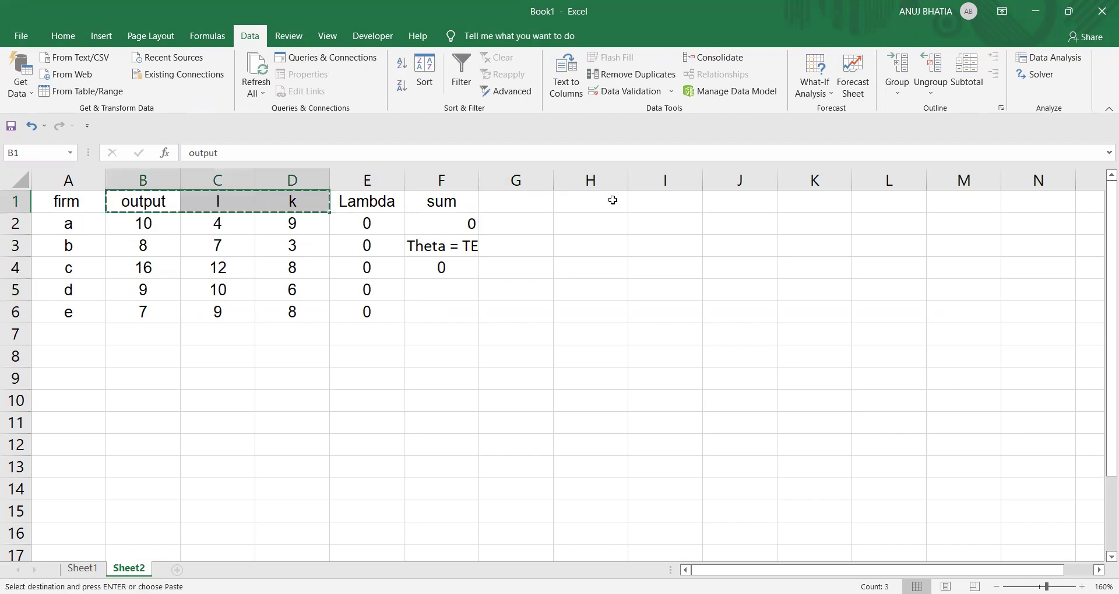
click(611, 202)
key(ctrl+v)
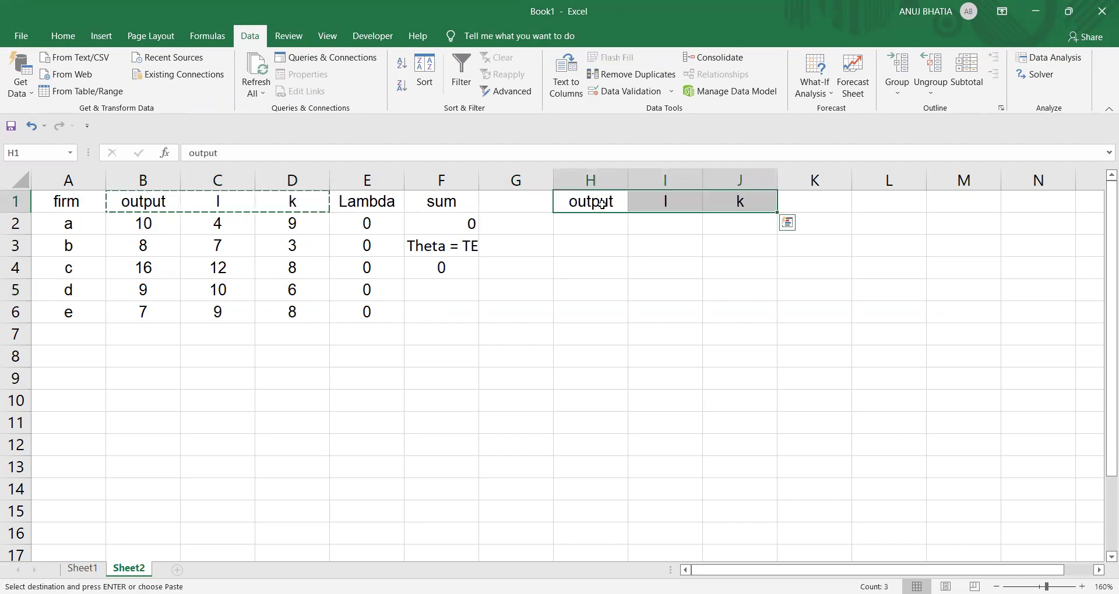
click(734, 200)
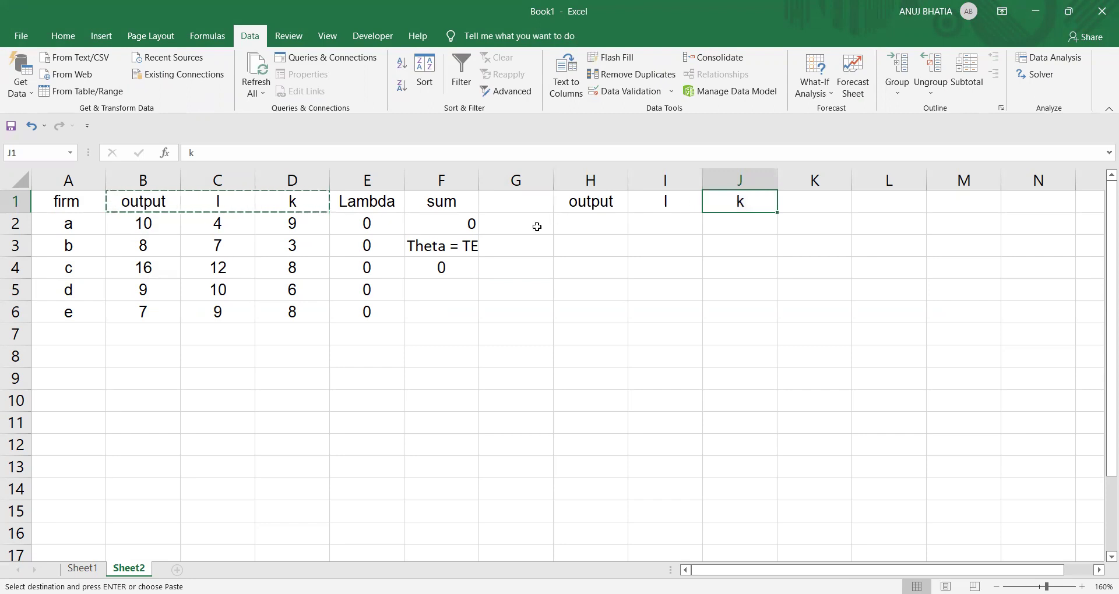
- Label the constraint rows LHS in G2 and RHS in G3
click(537, 225)
text(LHS)
key(Return)
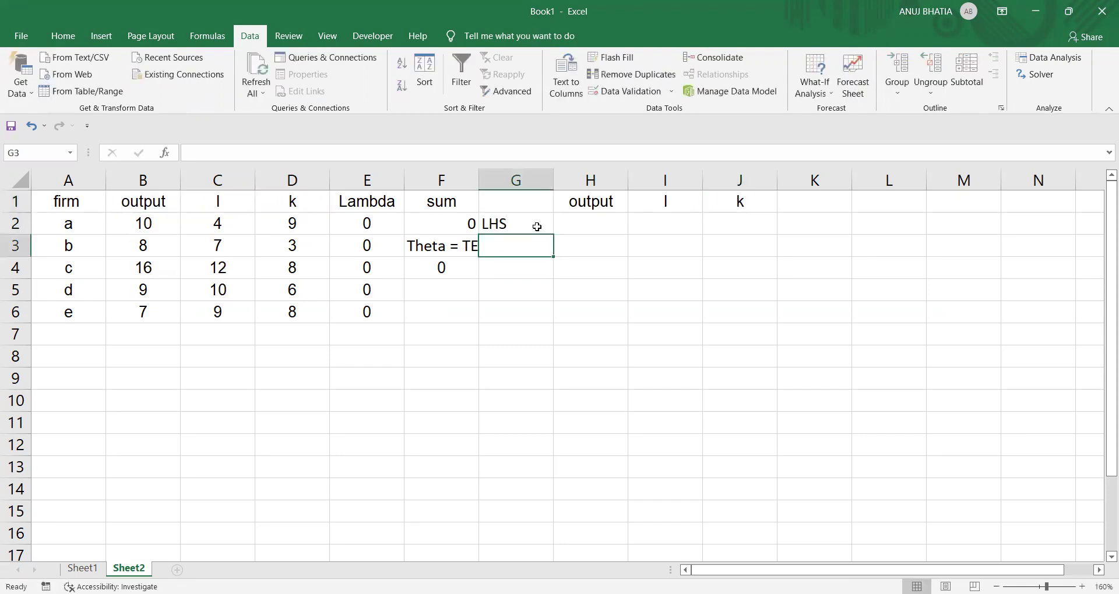
text(RHS)
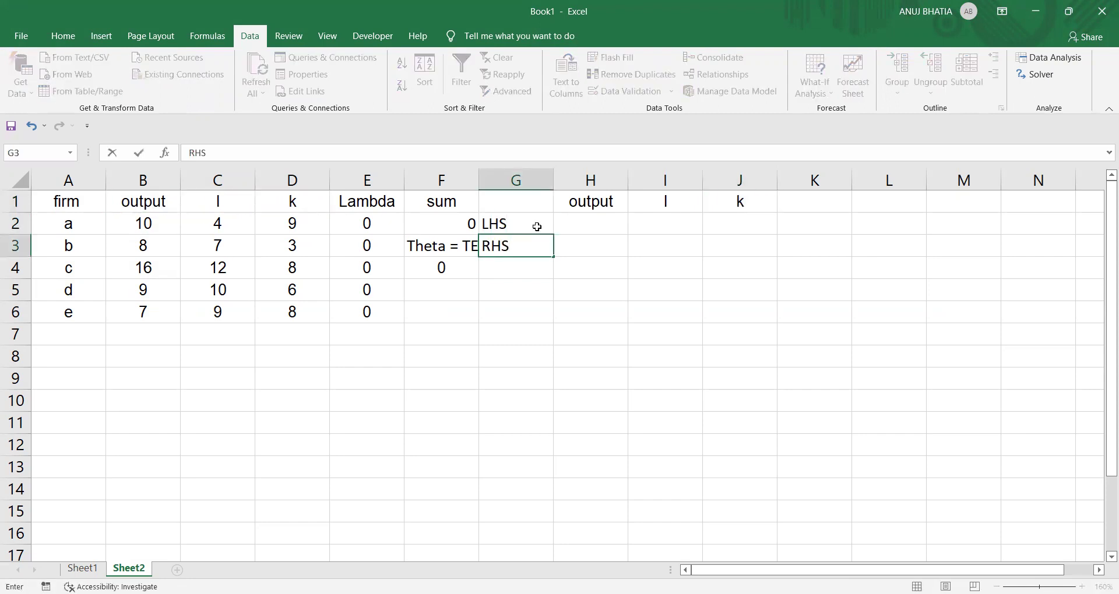
- Enter =SUMPRODUCT(B2:B6,$E$2:$E$6) in H2 as the left-hand side of the output constraint
click(580, 226)
text(=)
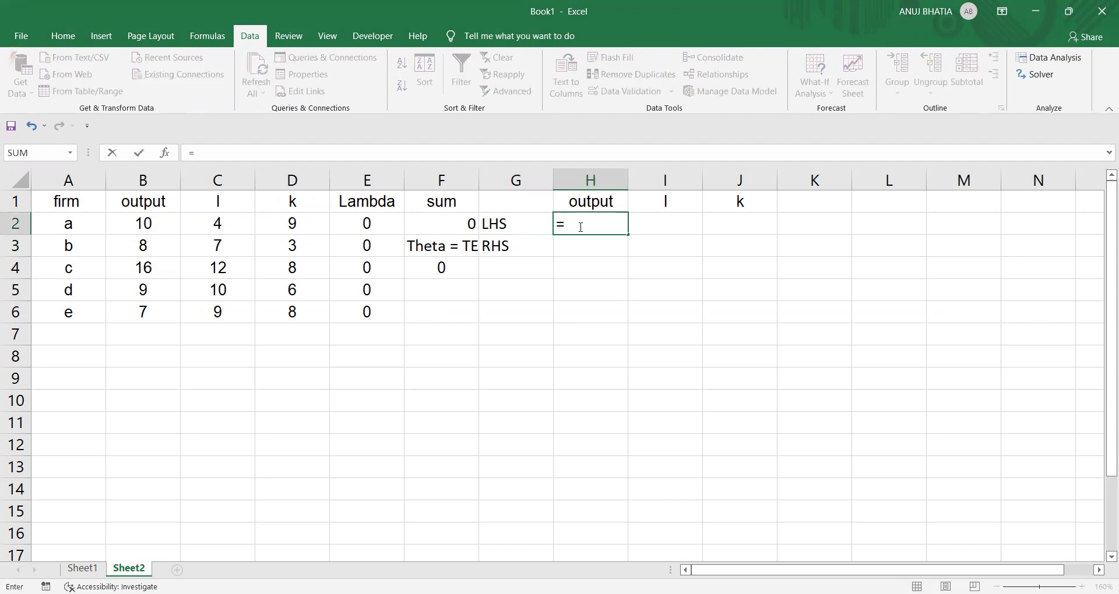
text(SUMPRODUCT()
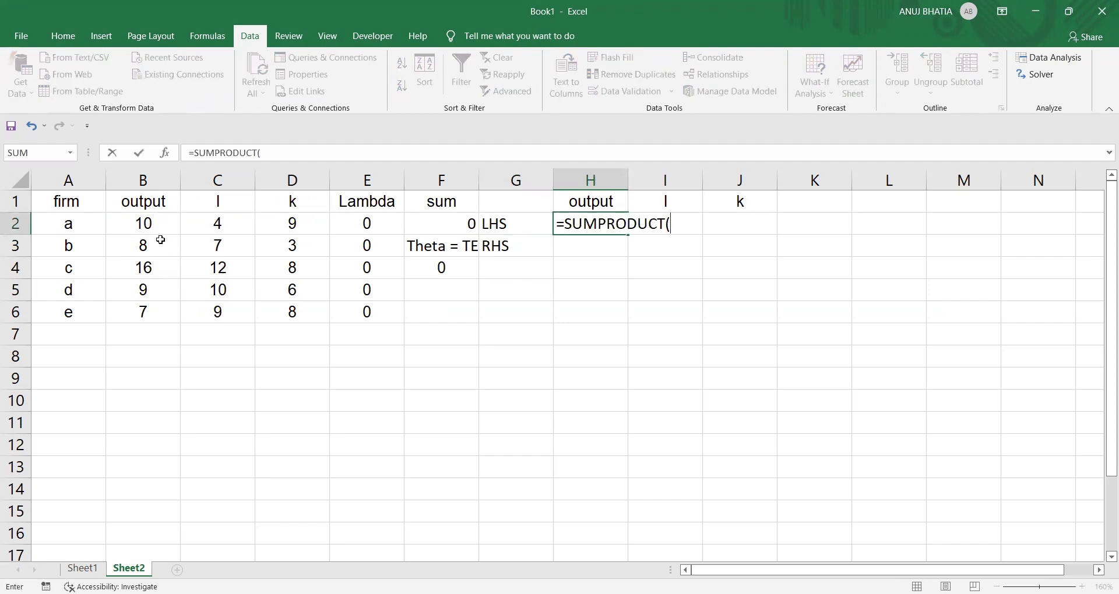
click(132, 224)
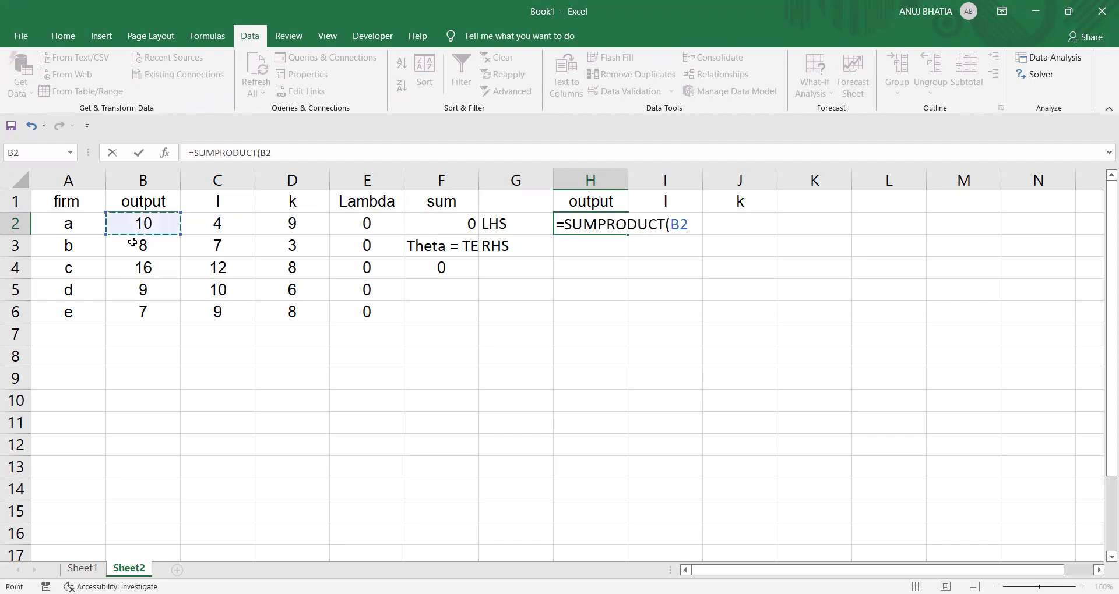
shift+click(166, 307)
text(,)
click(385, 234)
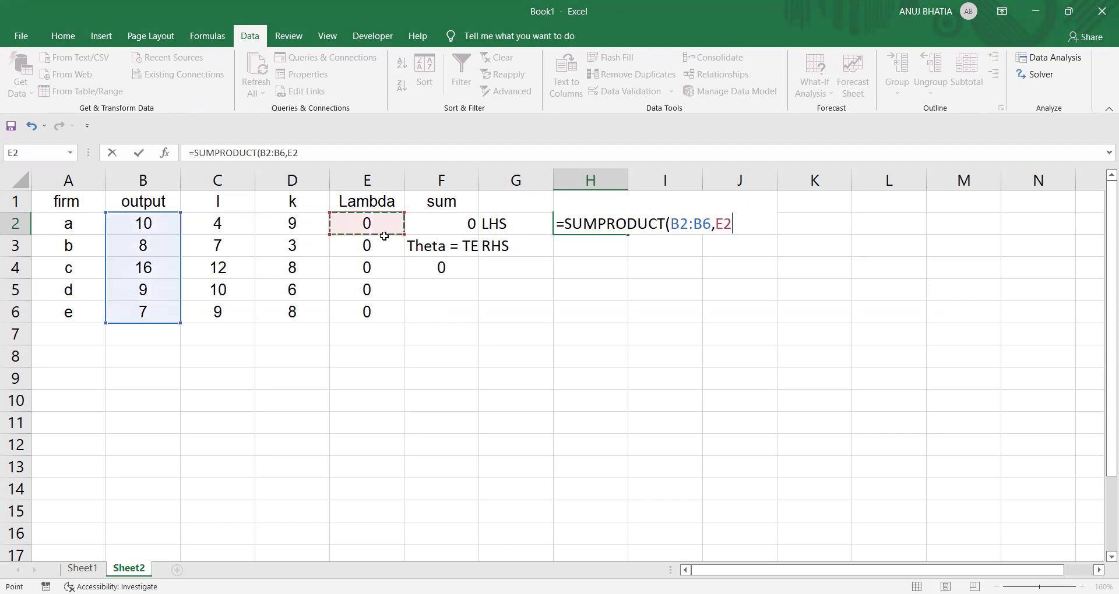
shift+click(387, 310)
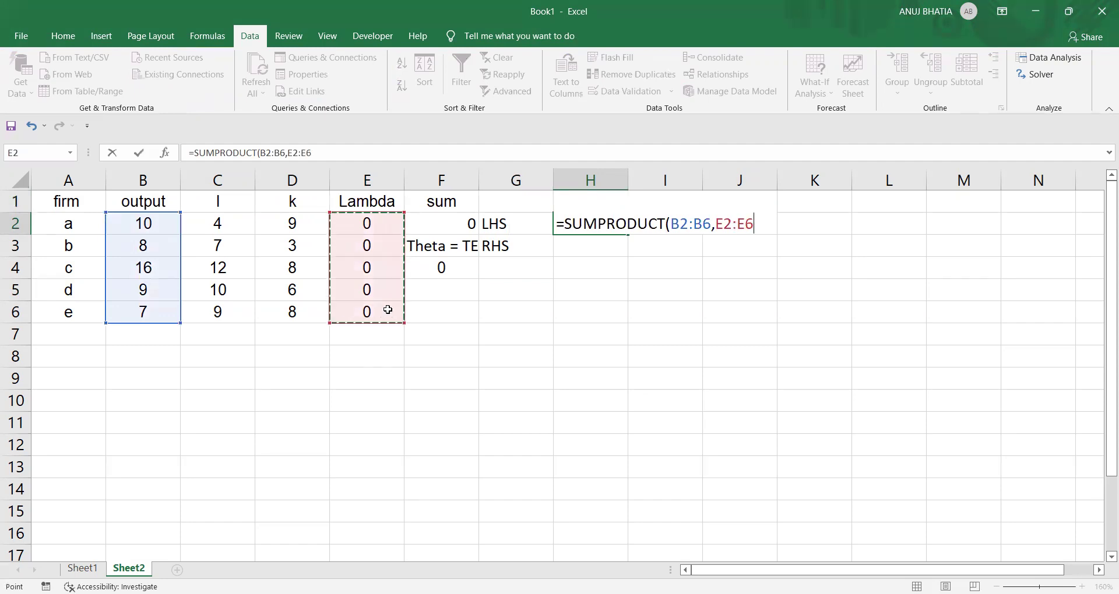
key(F4)
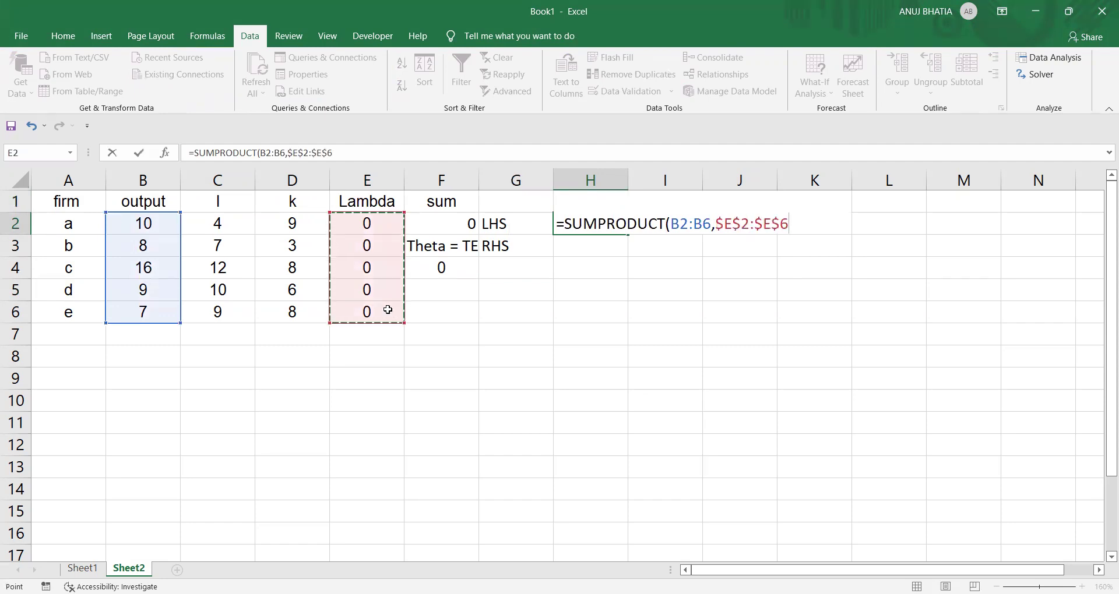
text())
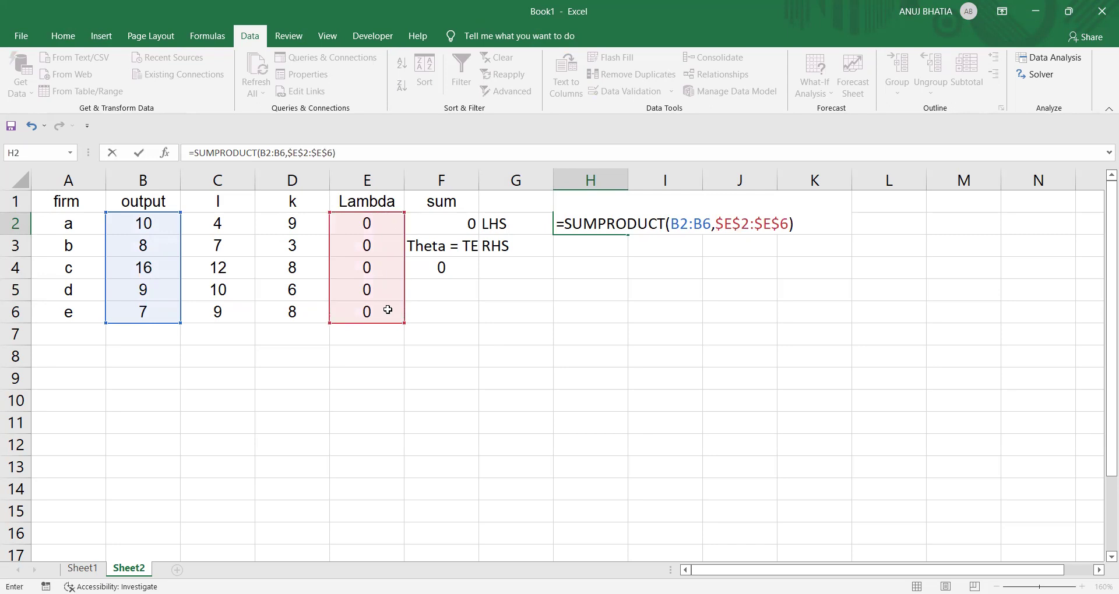
key(Return)
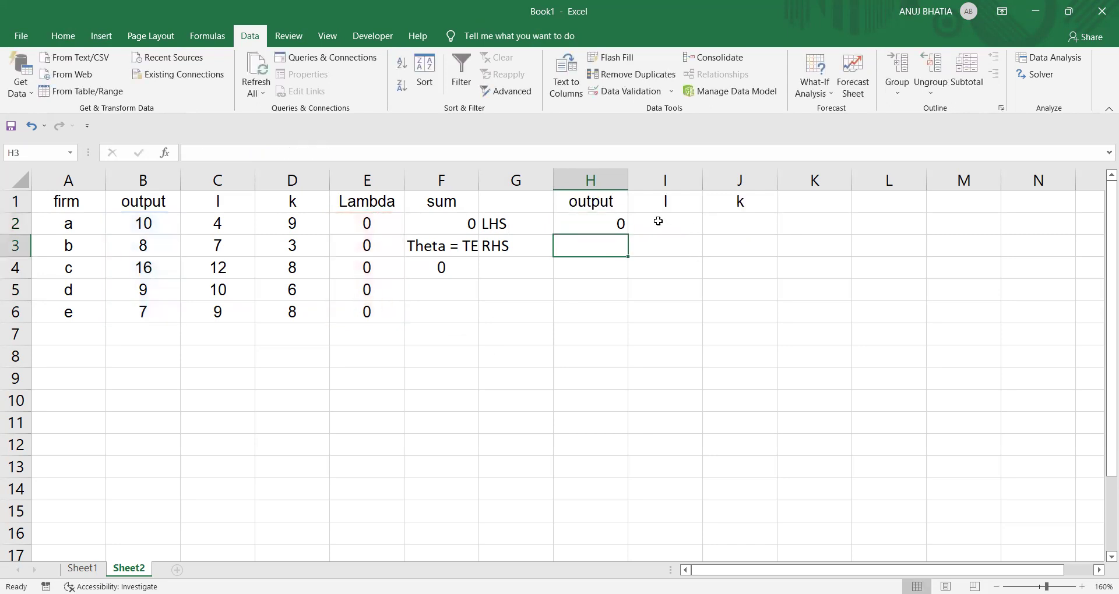
- Fill the SUMPRODUCT formula from H2 across to J2 and check the ranges used in I2 and J2
click(621, 226)
drag(627, 234, 741, 225)
click(655, 225)
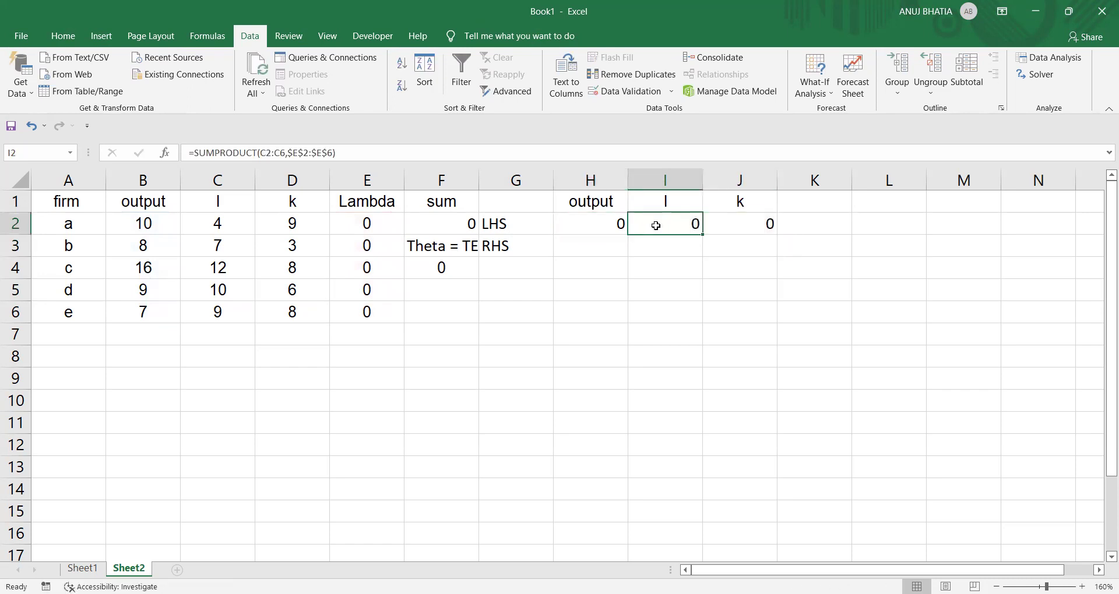
double_click(656, 225)
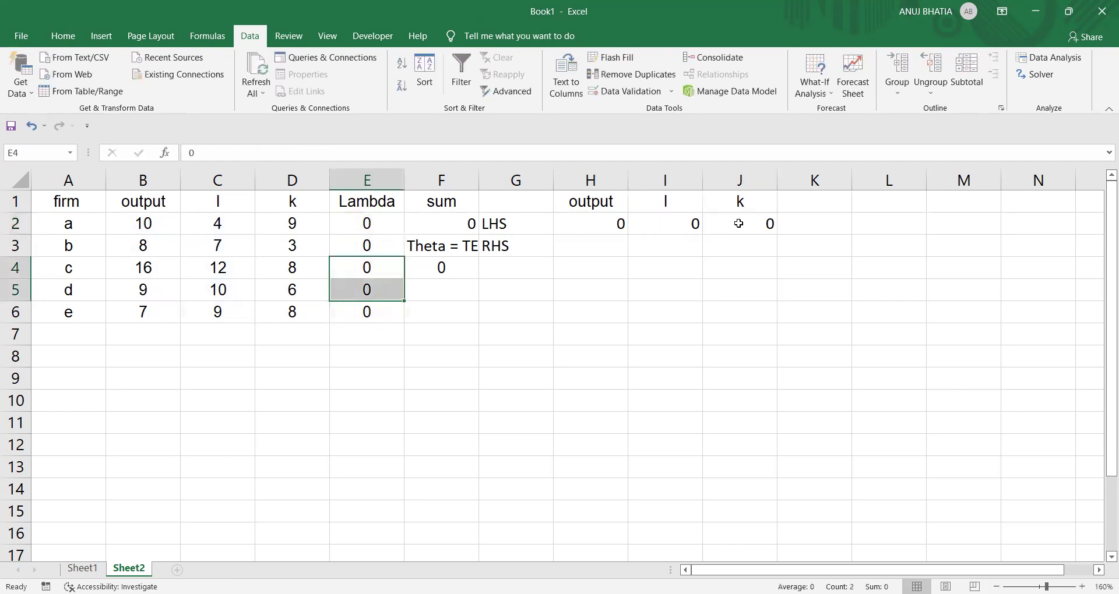
double_click(739, 221)
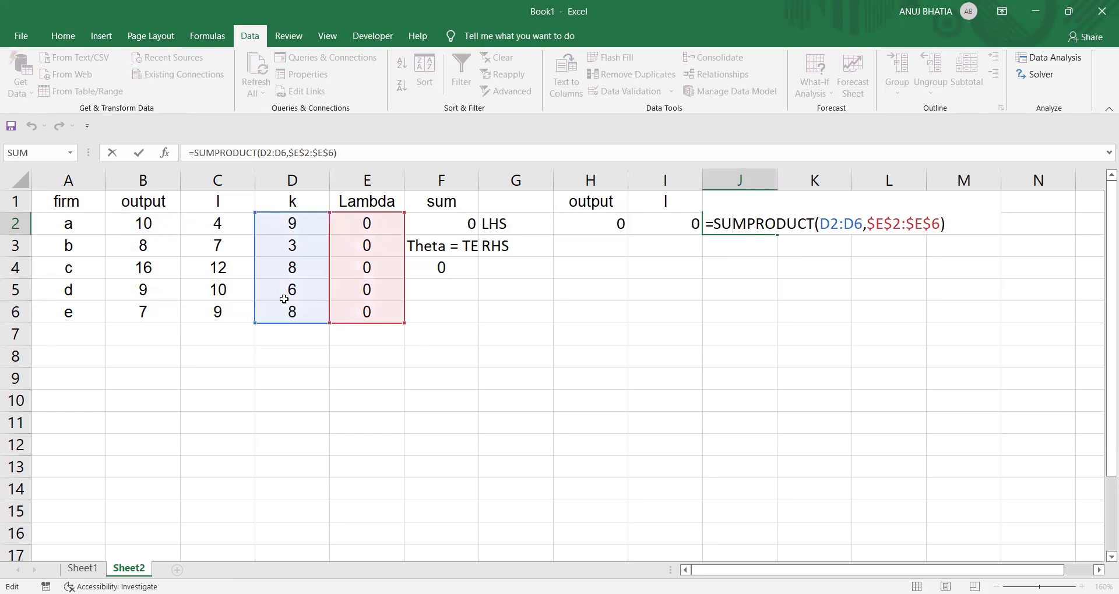
click(548, 271)
- Check the output constraint on the PowerPoint slide and set its right-hand side in H3 to firm e's output with =B6
click(588, 249)
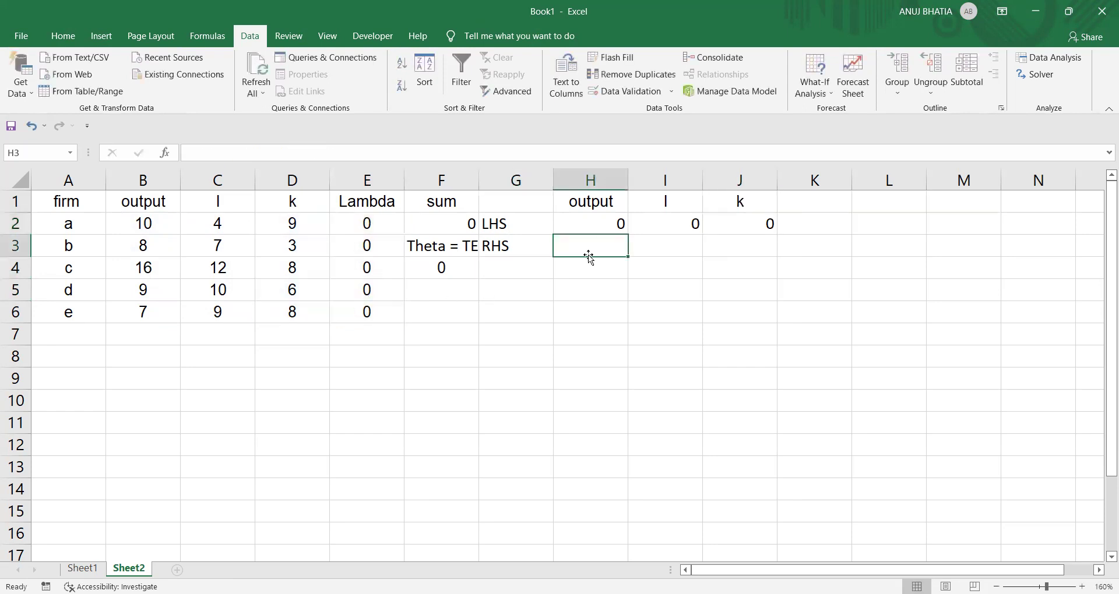
key(alt+Tab)
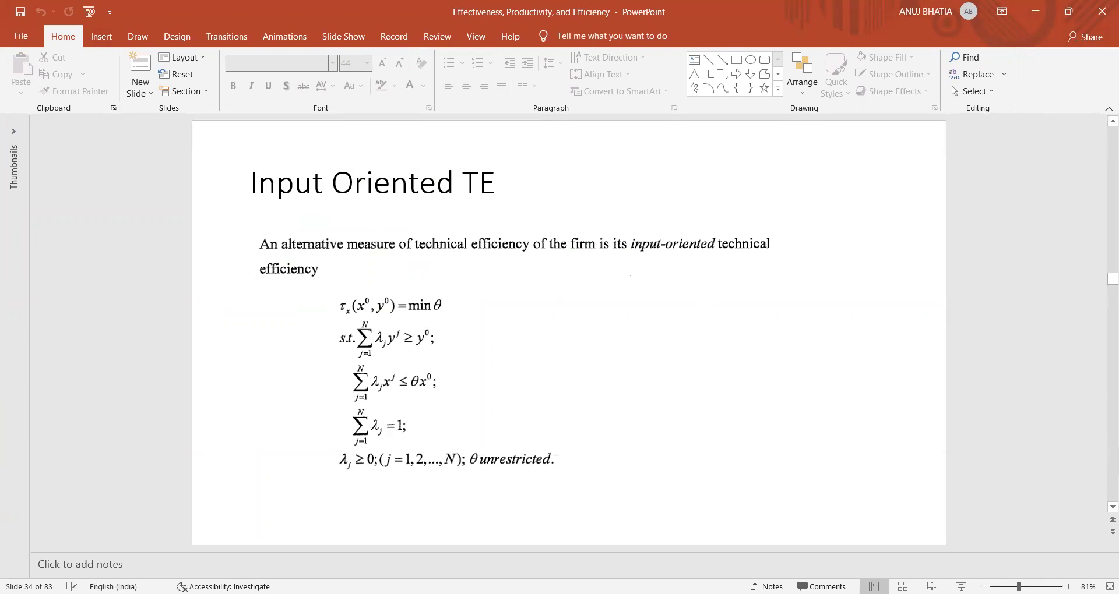
key(alt+Tab)
text(=)
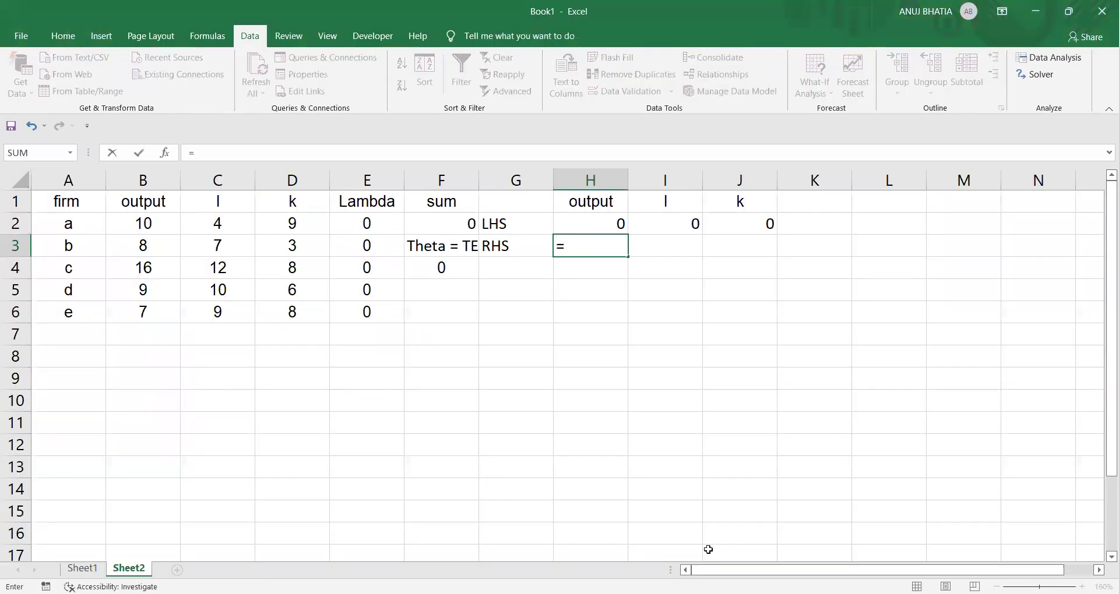
click(124, 313)
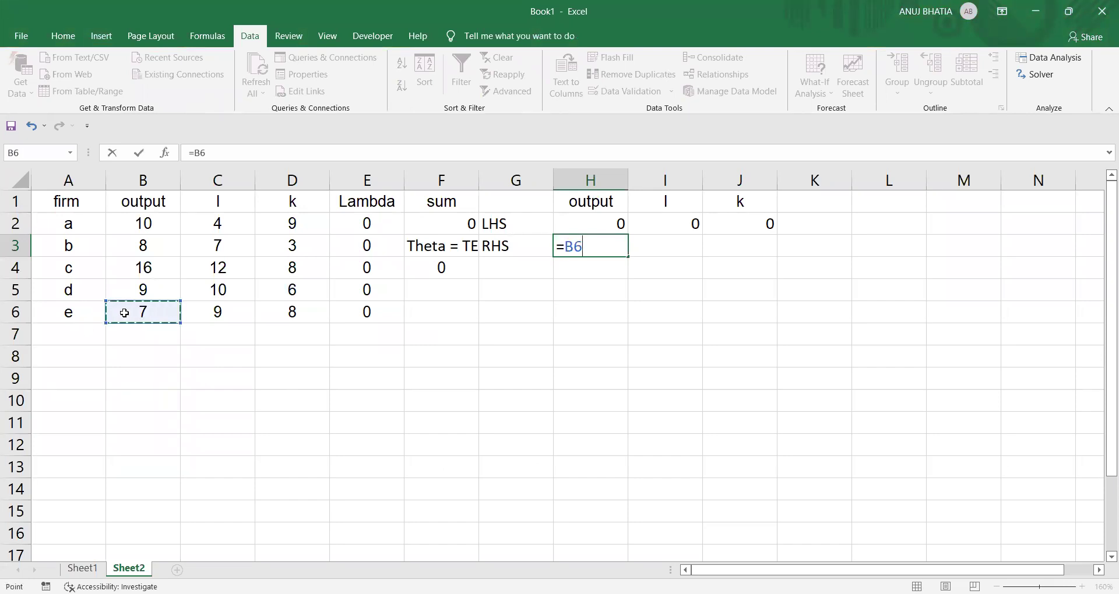
key(Return)
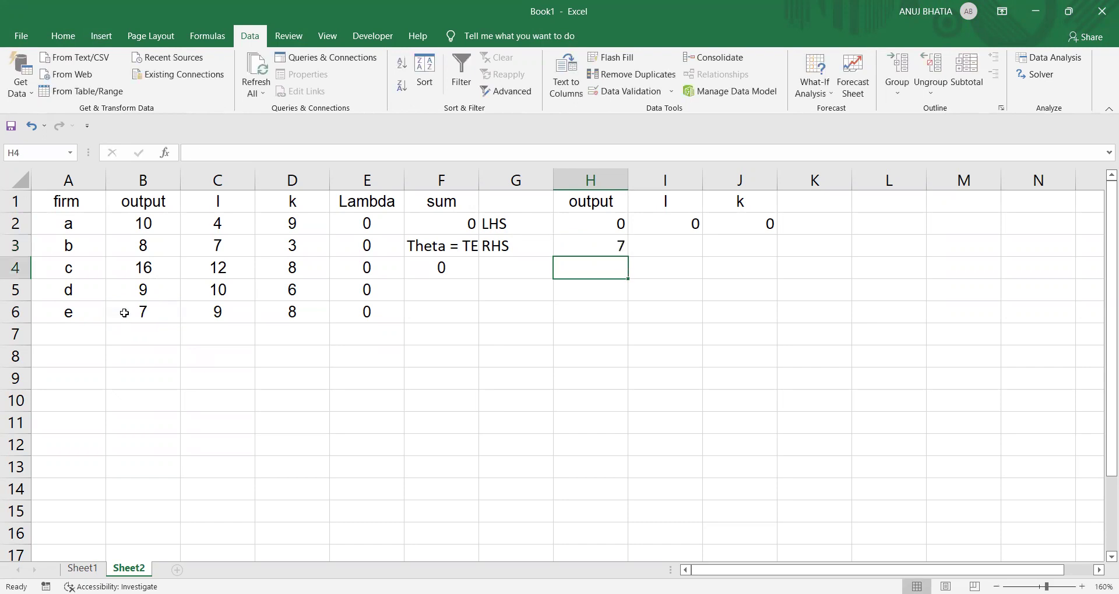
- Check the input constraint on the PowerPoint slide and enter =$F$4*C6 in I3 as its right-hand side
key(Right)
key(Up)
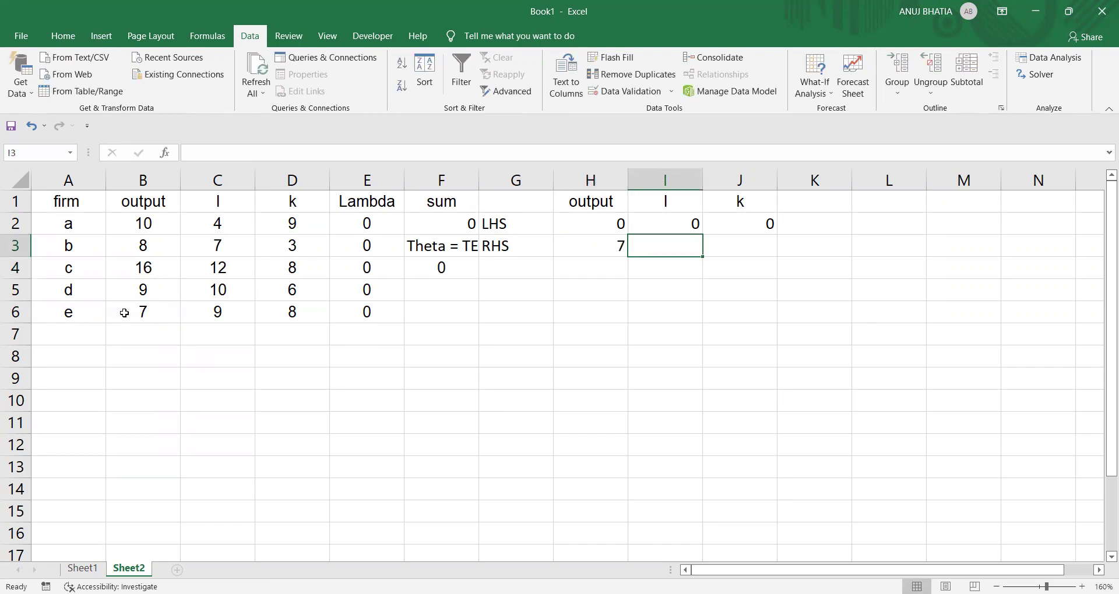
text(=)
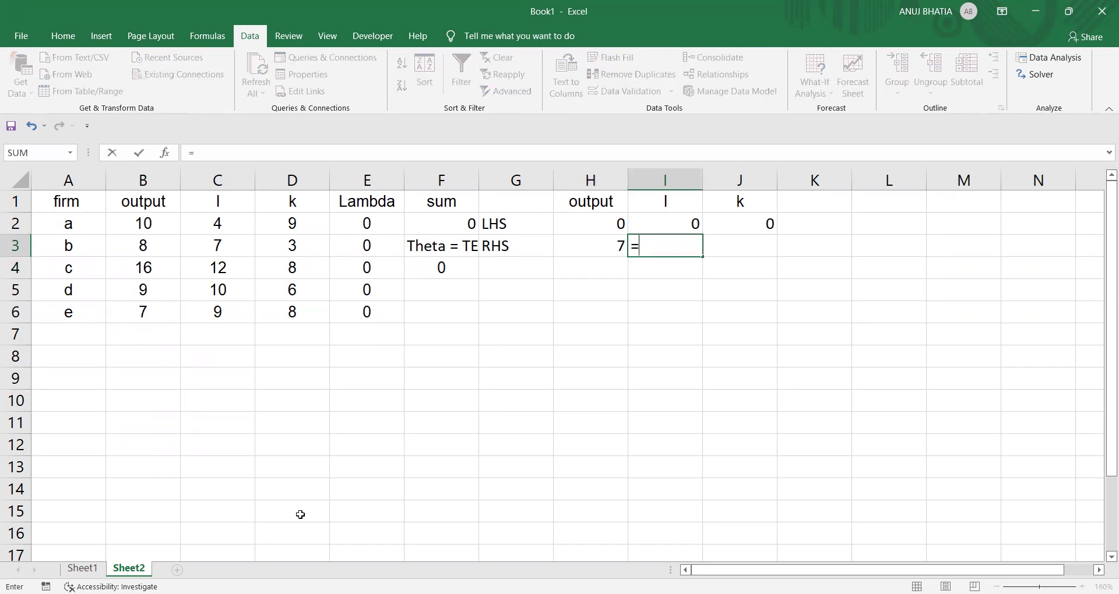
key(alt+Tab)
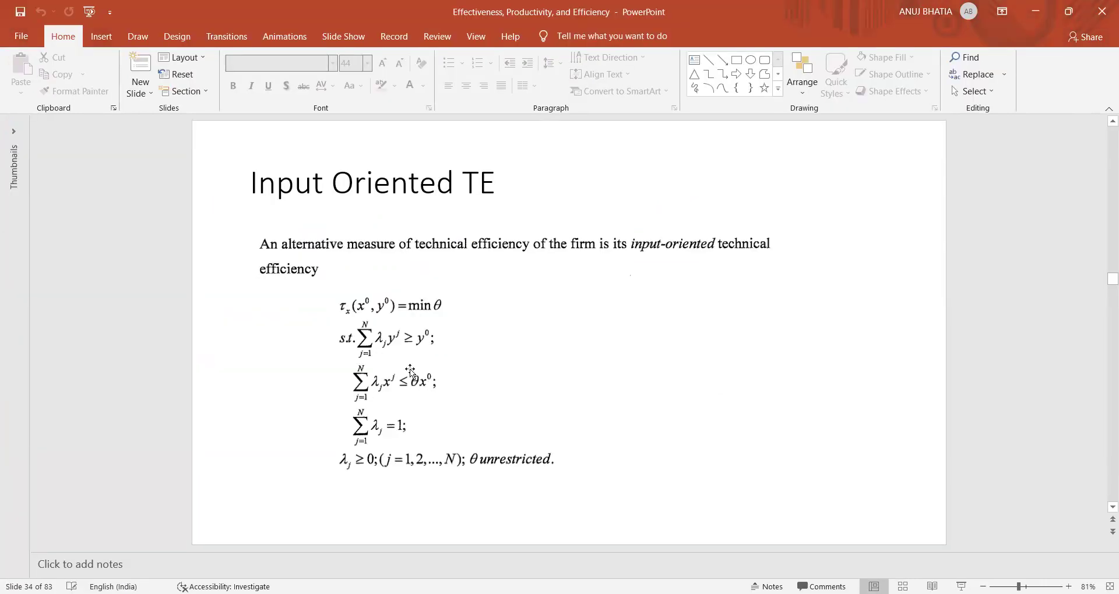
drag(410, 374, 416, 388)
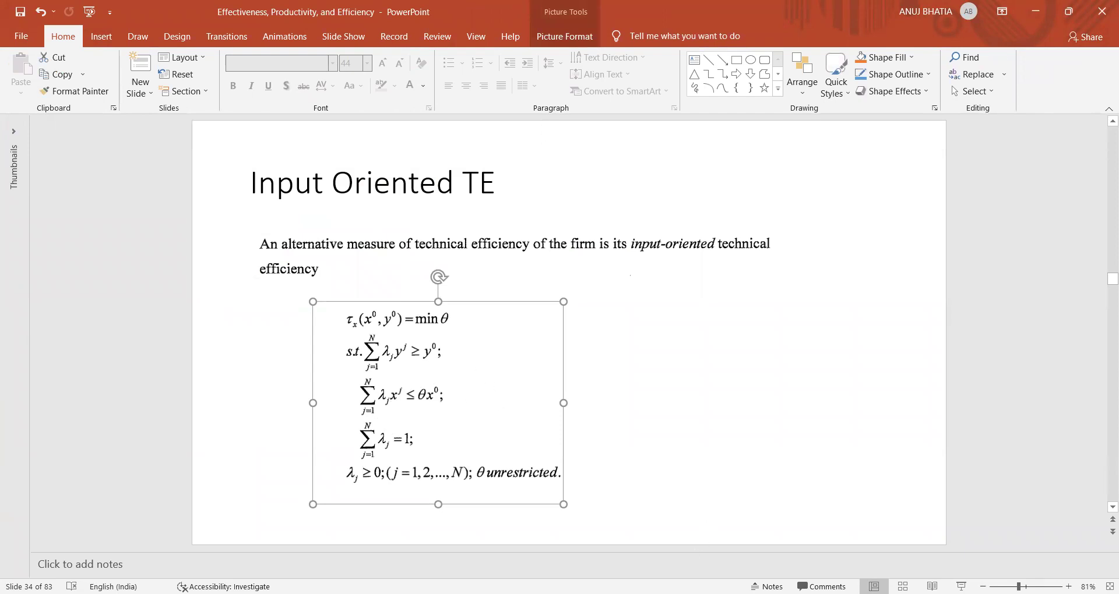
key(alt+Tab)
click(440, 268)
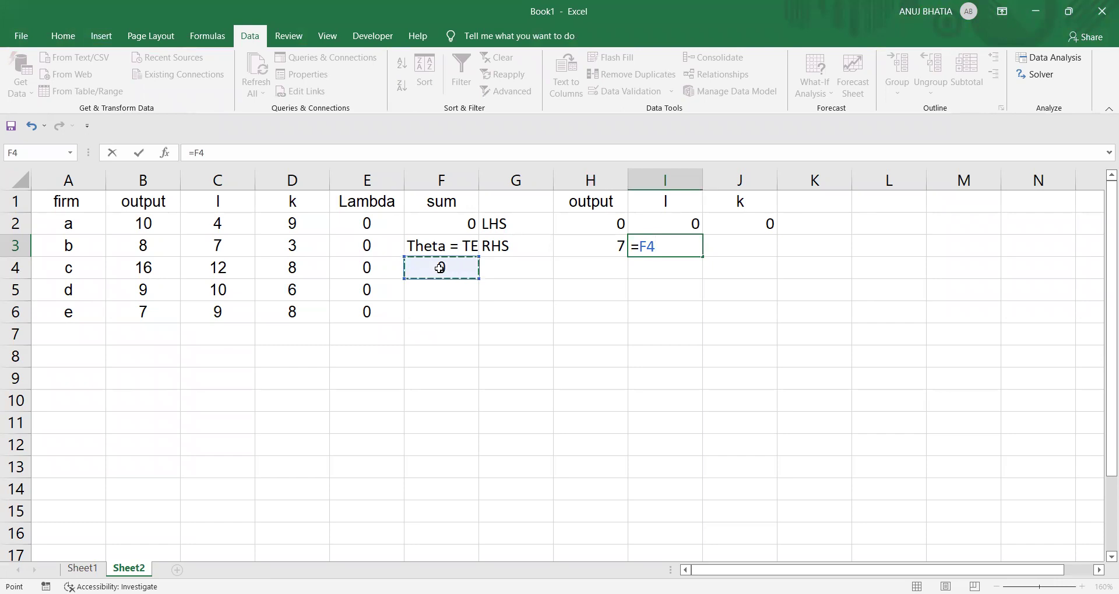
key(F4)
text(*)
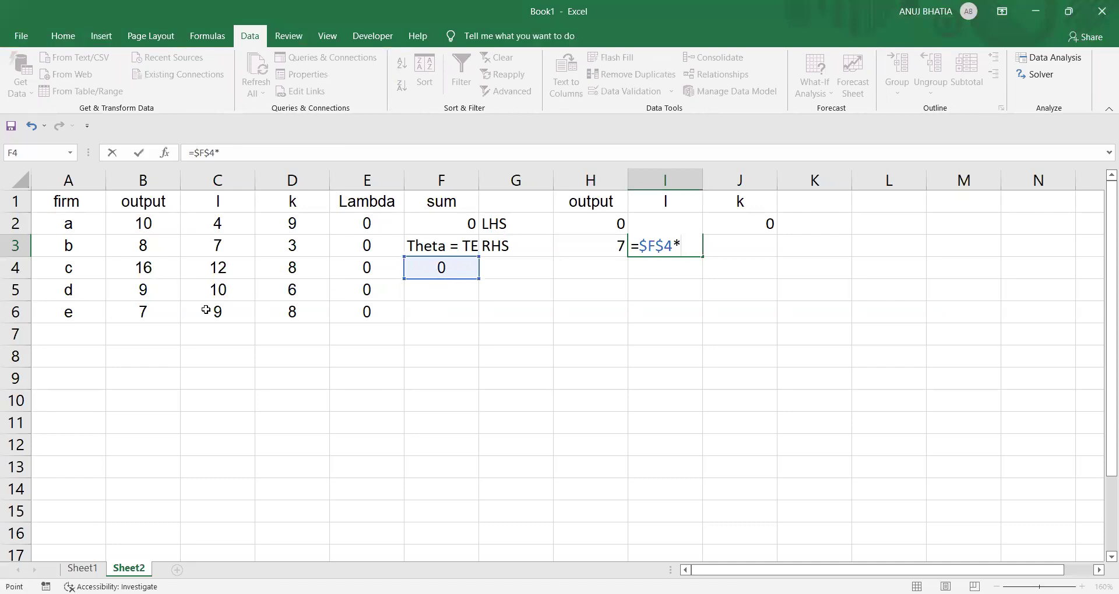
click(211, 311)
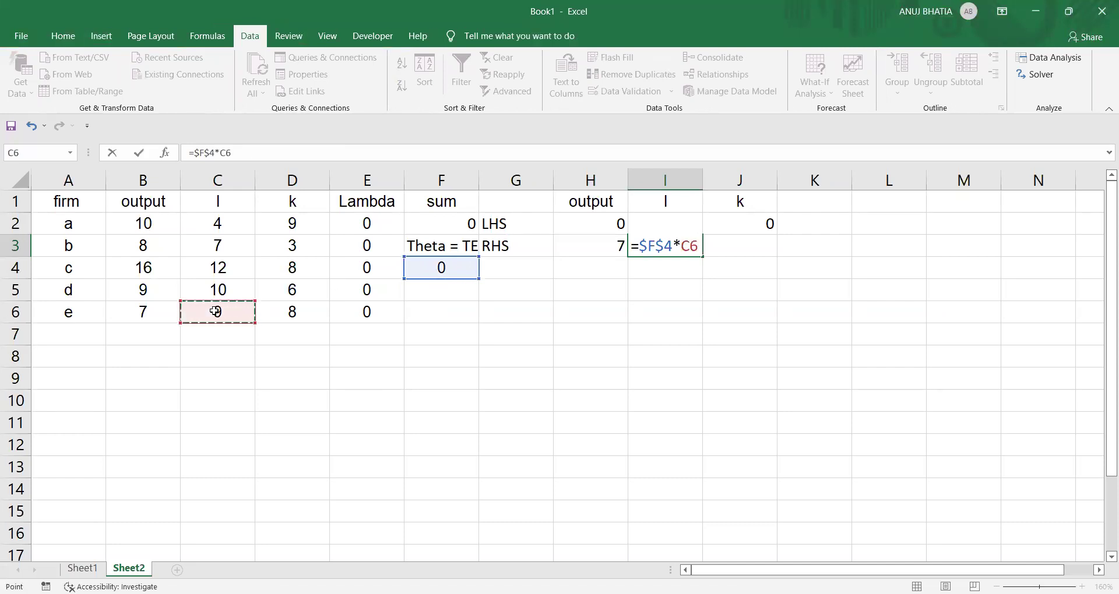
key(Return)
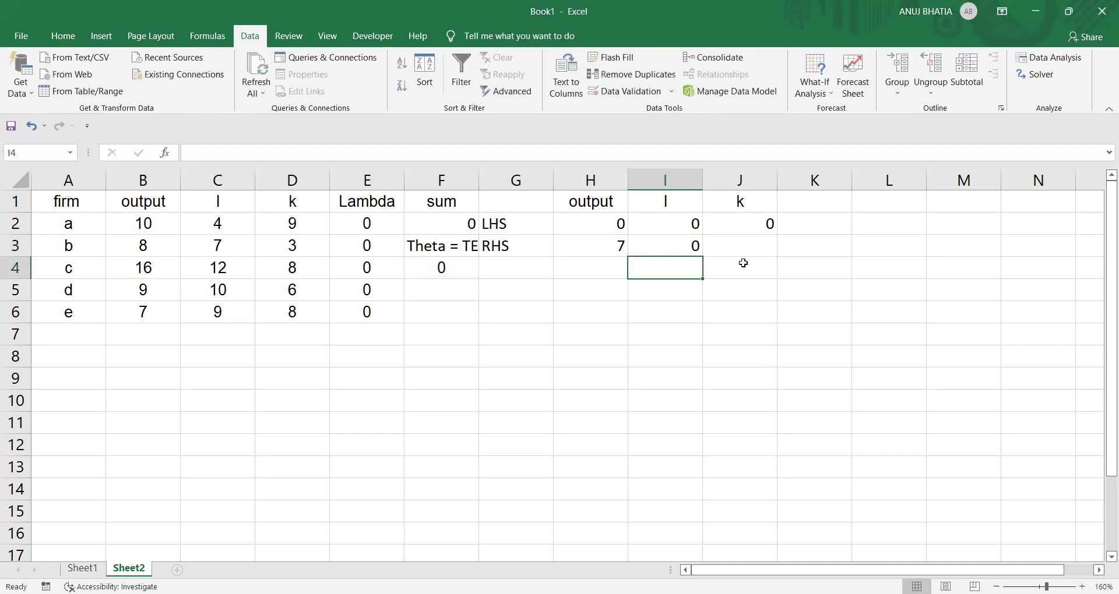
- Fill the right-hand-side formula from I3 to J3 and check the cells it references
click(693, 243)
drag(702, 256, 741, 254)
double_click(741, 247)
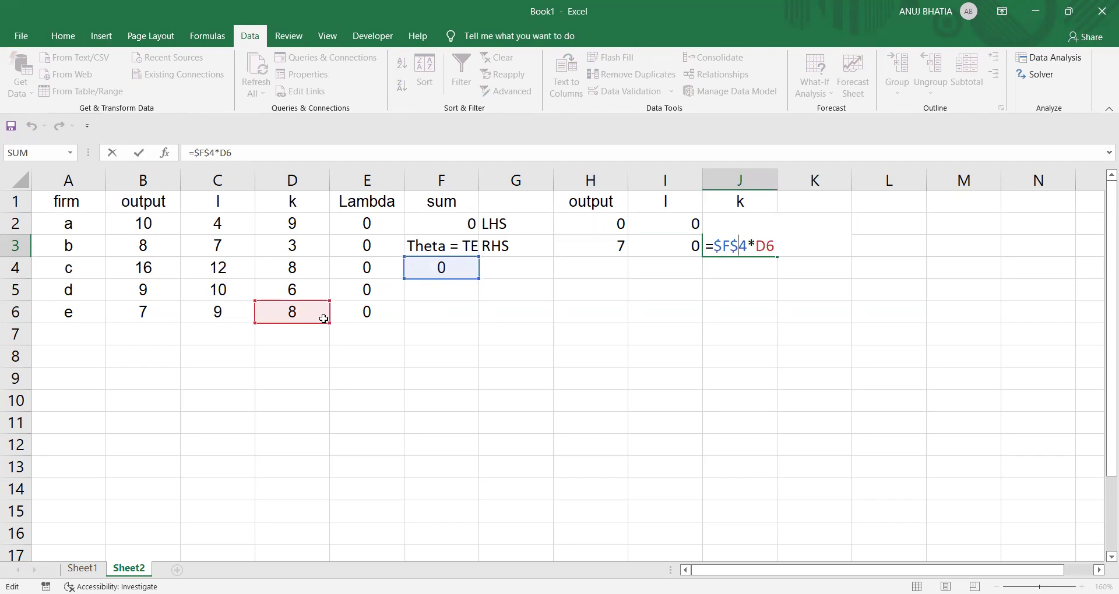
key(ctrl+Return)
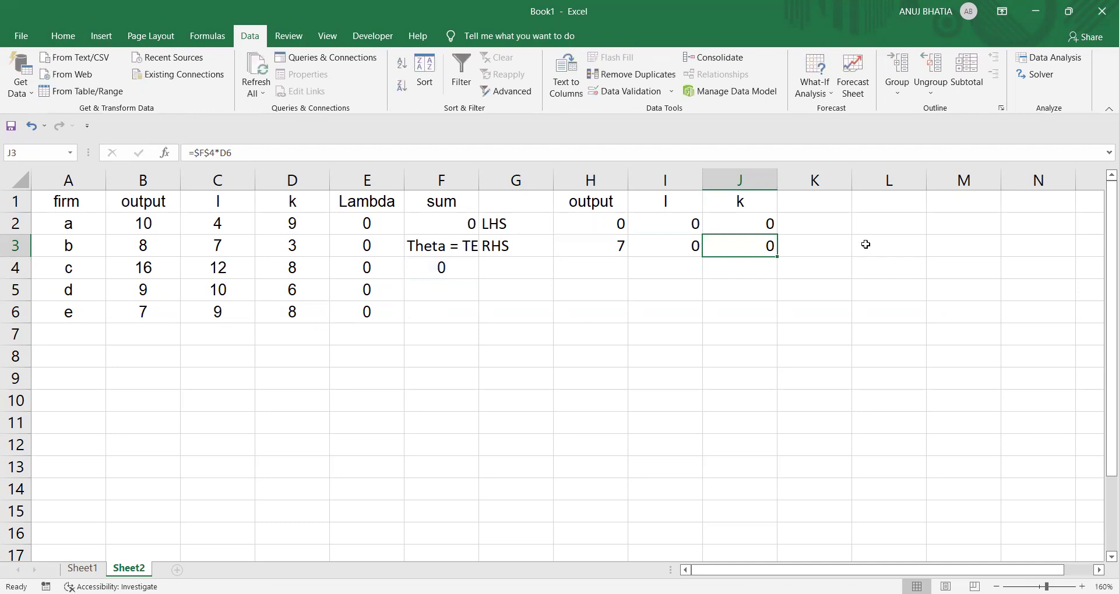
- Open Solver and set it to minimise theta in F4 by changing the lambdas E2:E6 and F4
click(1043, 74)
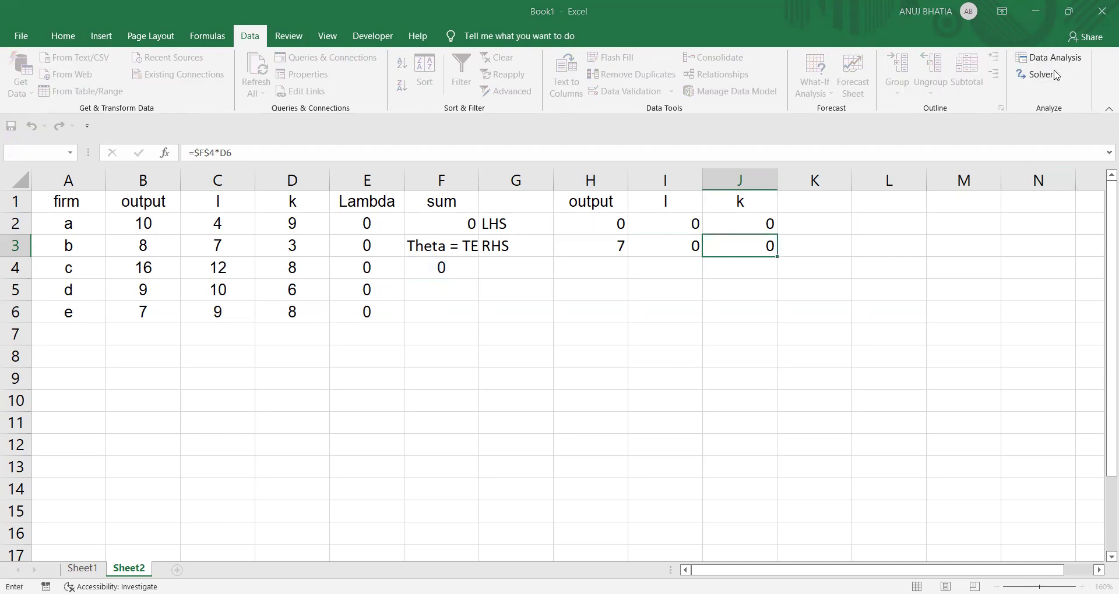
click(466, 267)
click(980, 98)
click(979, 98)
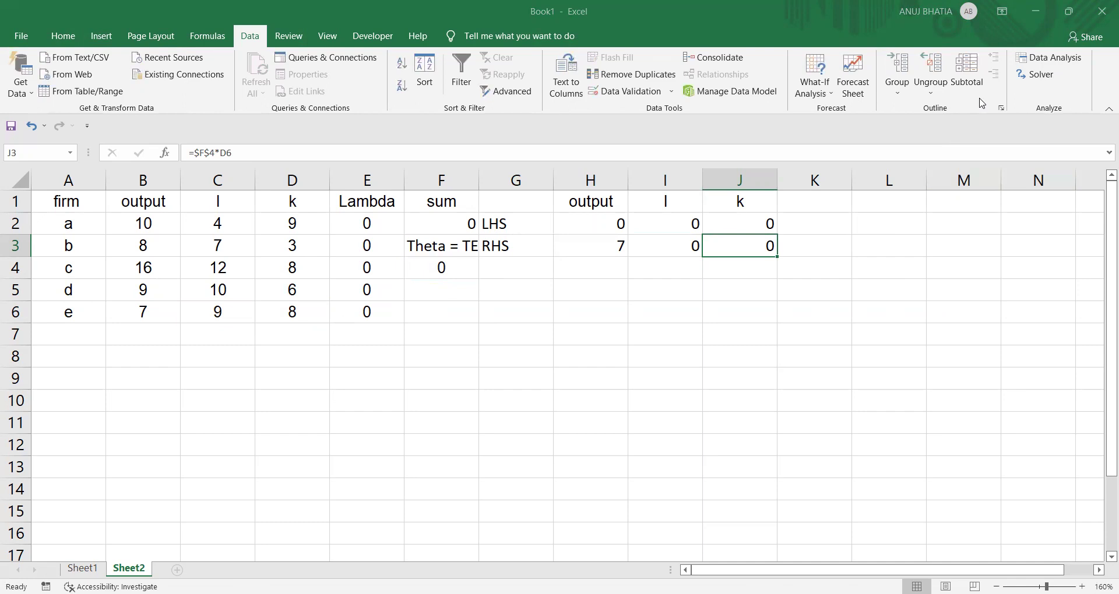
click(979, 99)
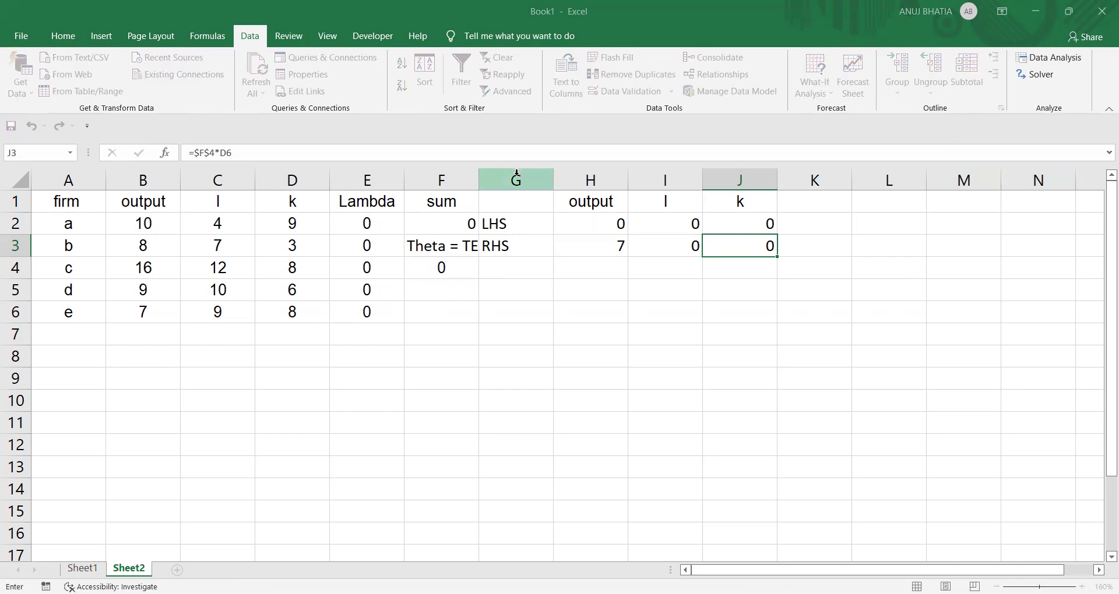
click(355, 221)
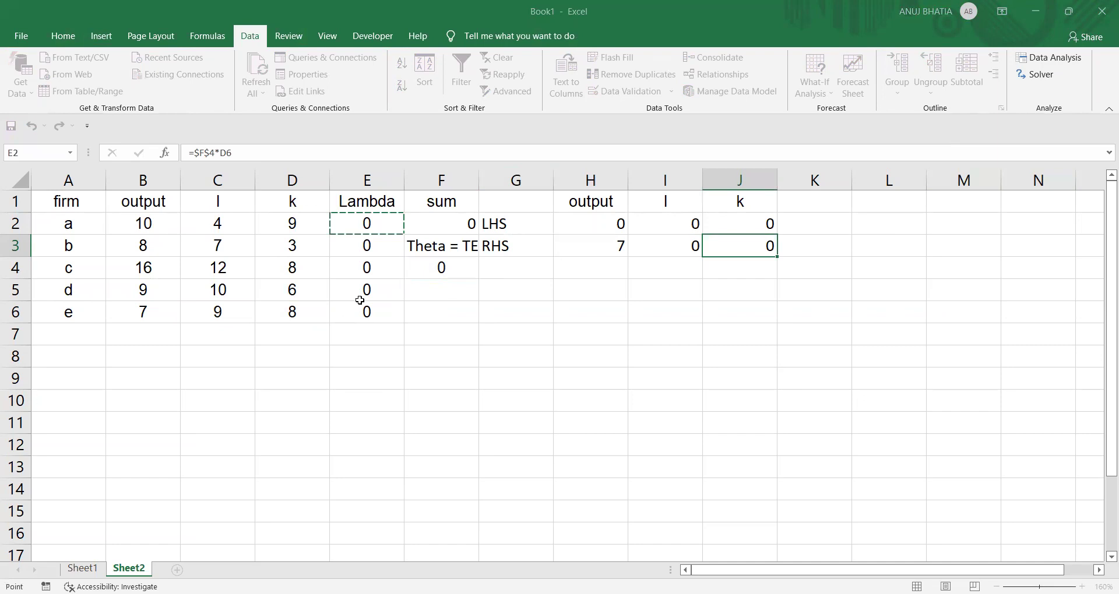
drag(356, 222, 376, 313)
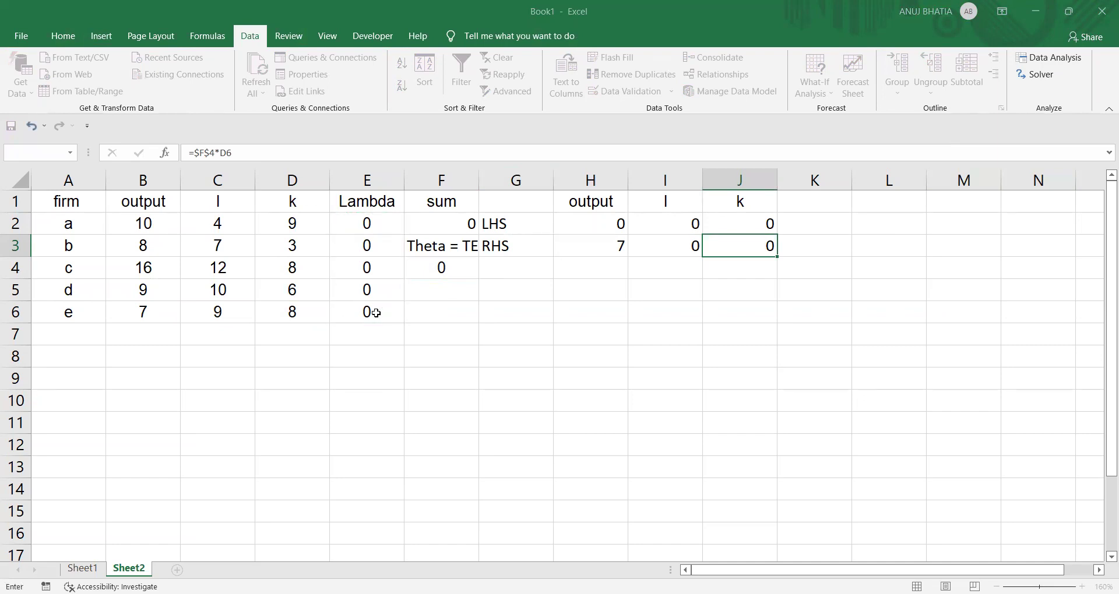
click(453, 272)
- Add the output constraint to Solver with H2 greater than or equal to H3
click(521, 266)
click(562, 225)
click(776, 175)
click(612, 245)
- Add the input constraints to Solver with I2:J2 less than or equal to I3:J3
click(815, 173)
click(647, 220)
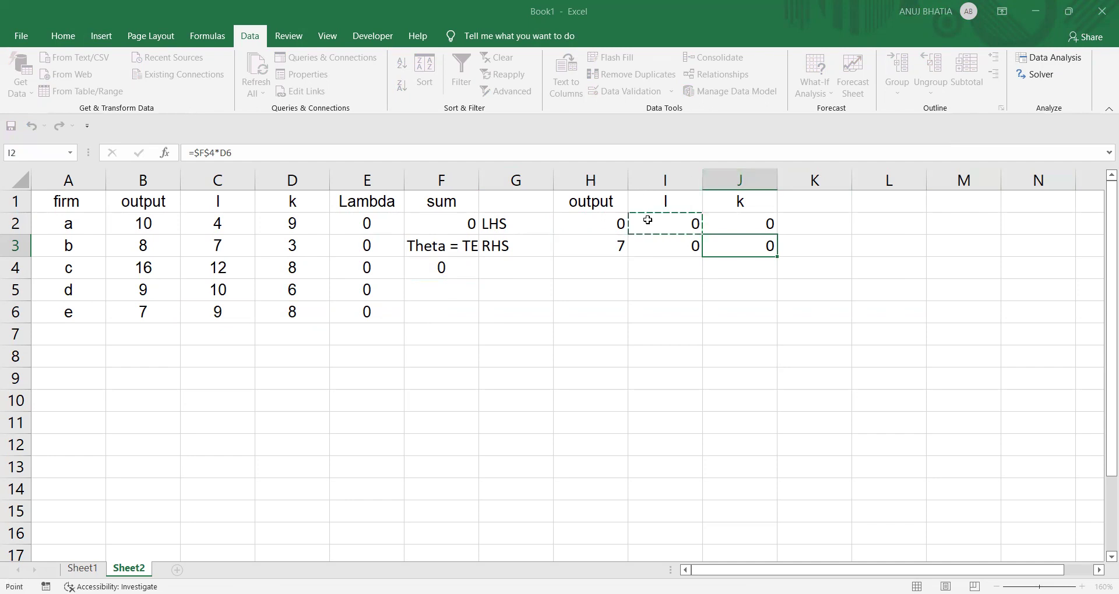
drag(742, 224, 757, 215)
click(840, 171)
click(666, 246)
- Add the constraint that the lambda sum in F2 equals 1 and solve the model
click(791, 171)
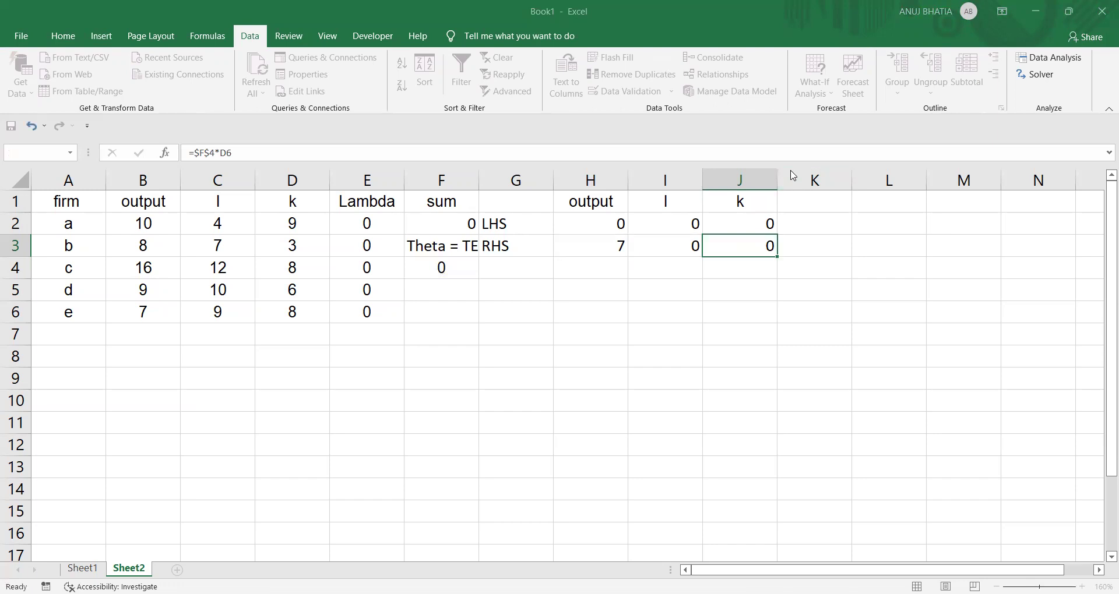
click(456, 225)
click(909, 175)
click(394, 332)
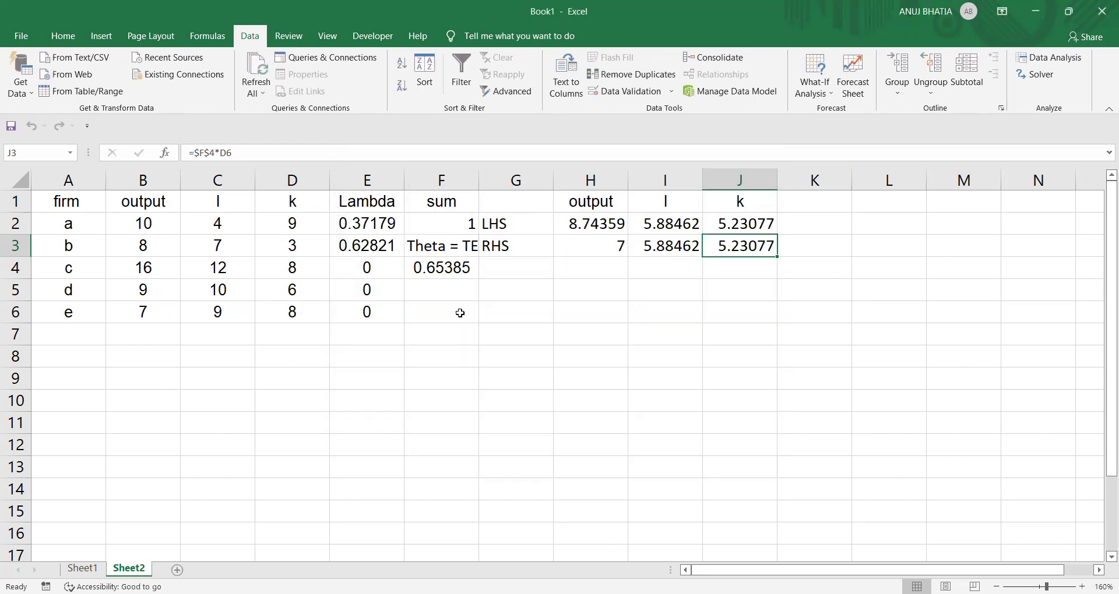
- Examine the solved theta in F4 and firm b's lambda in E3
click(460, 269)
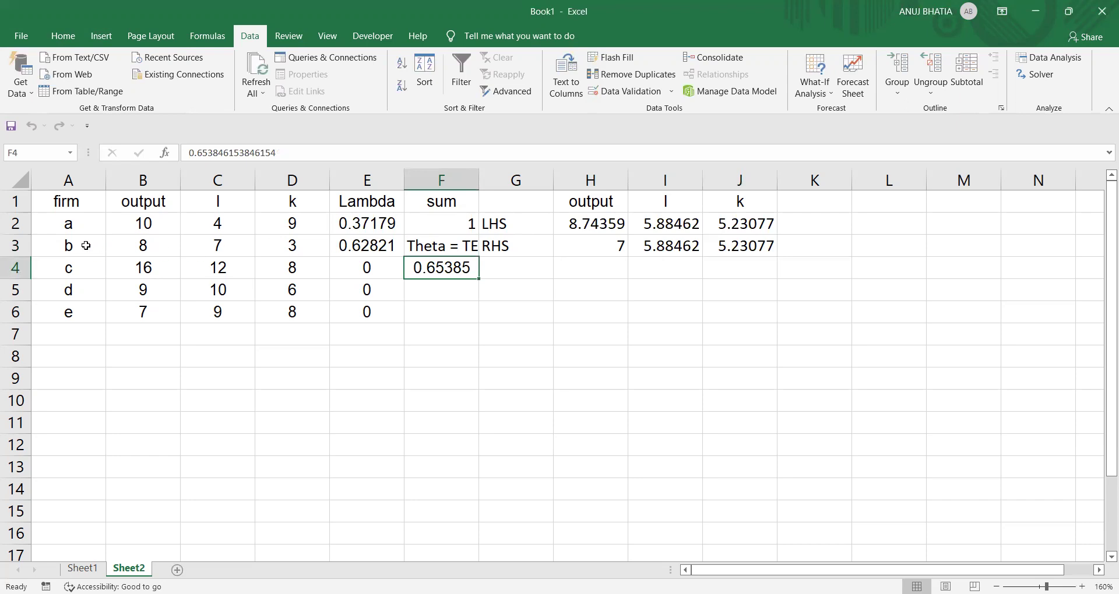
click(381, 246)
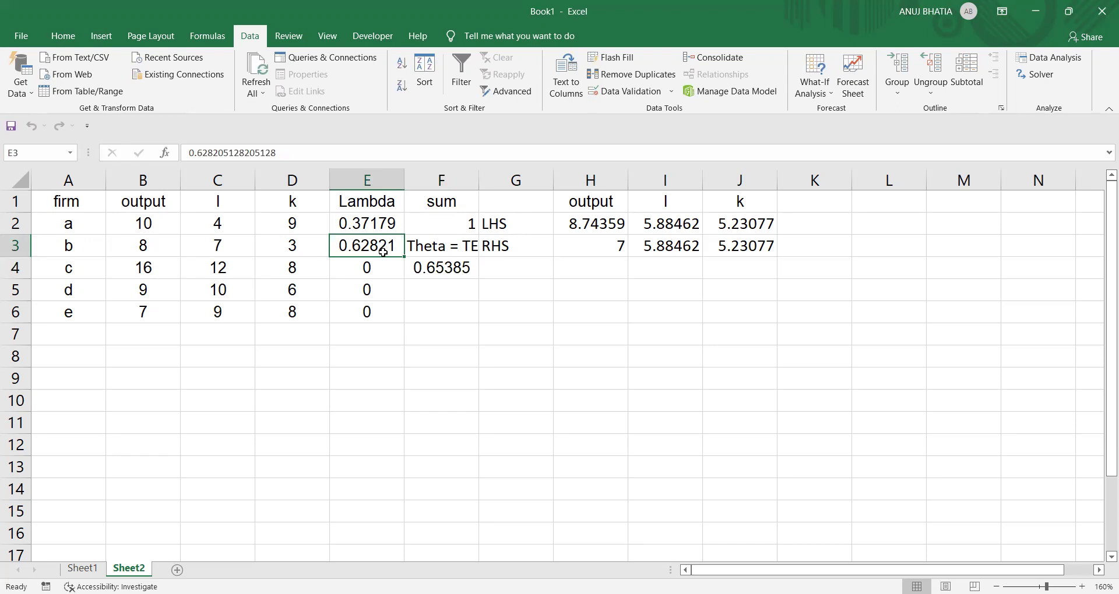
click(589, 309)
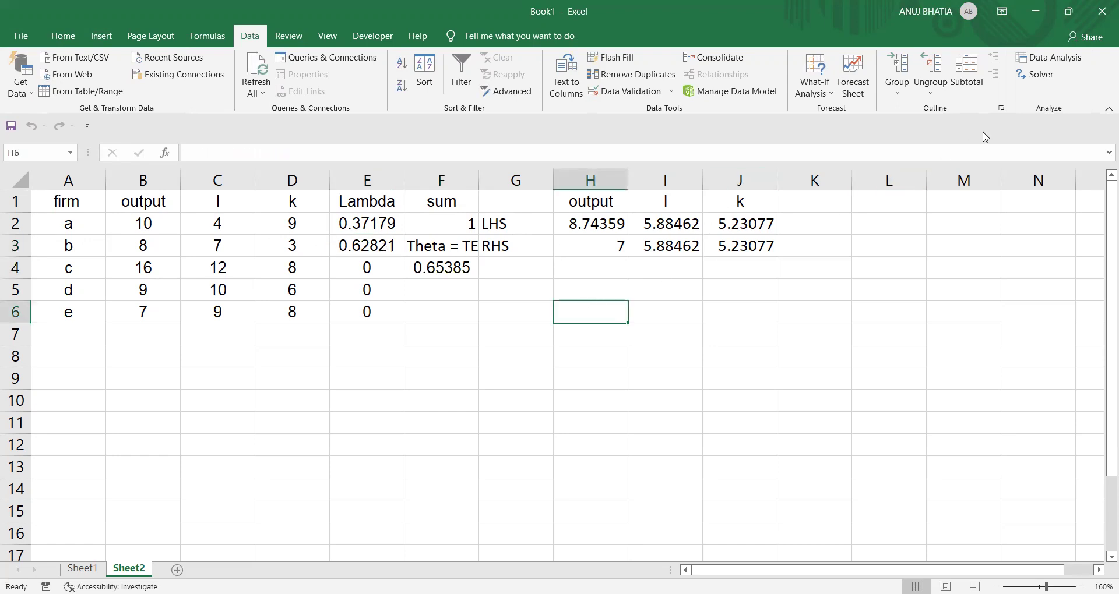
- Remove the lambda-sum constraint on F2 from Solver and solve the model again
click(1040, 75)
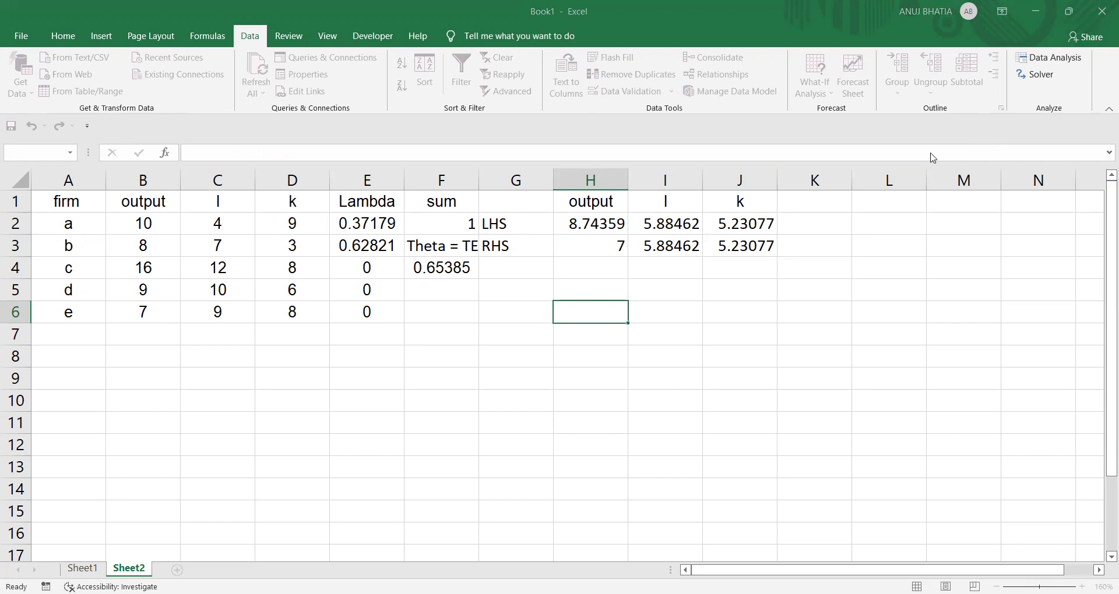
click(376, 327)
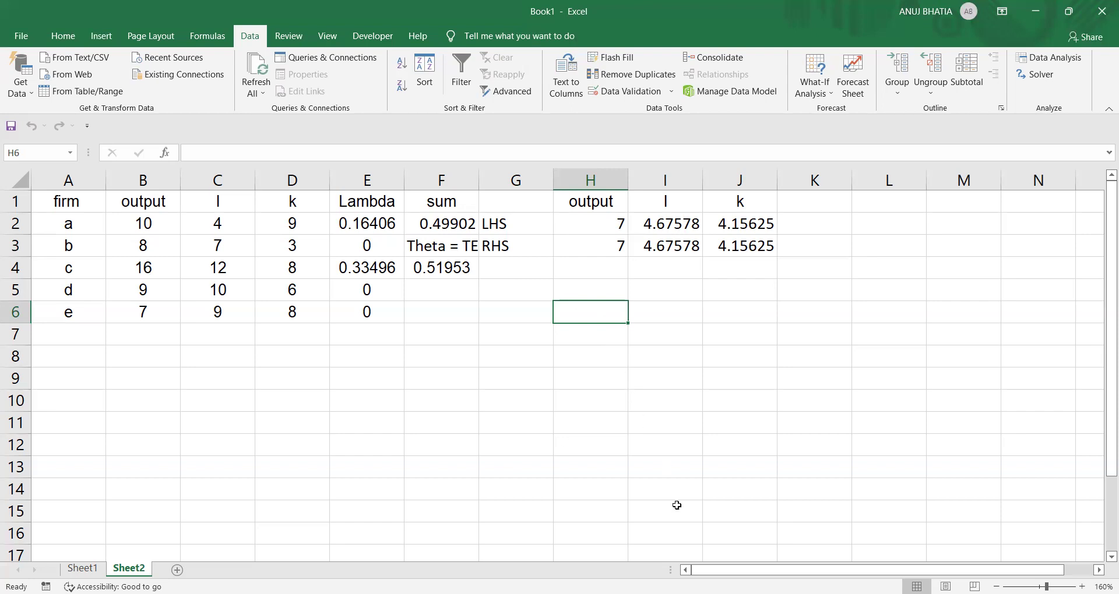
key(alt+Tab)
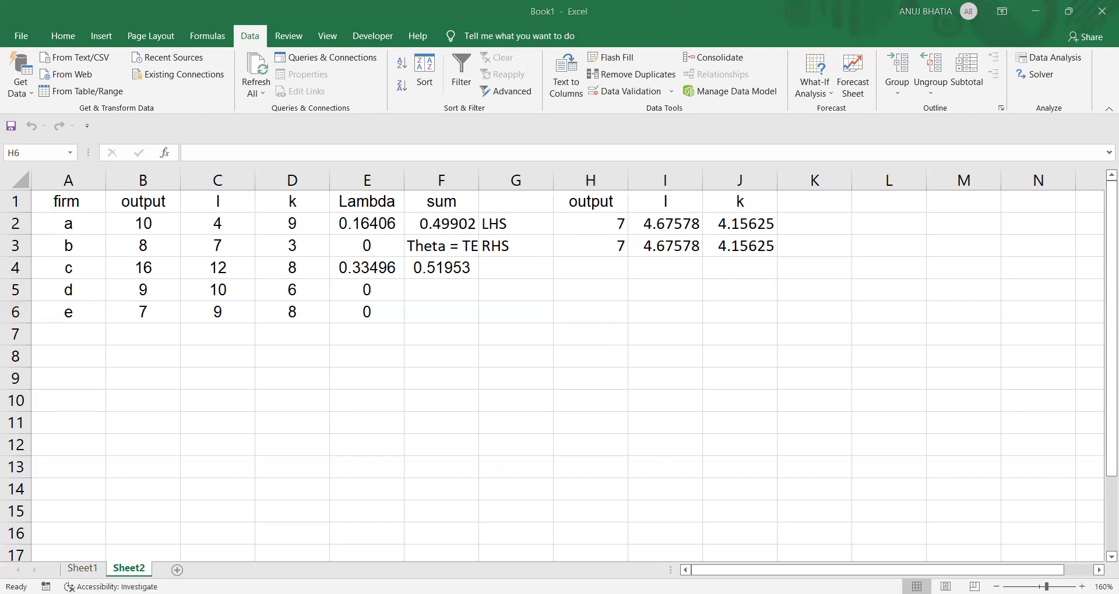